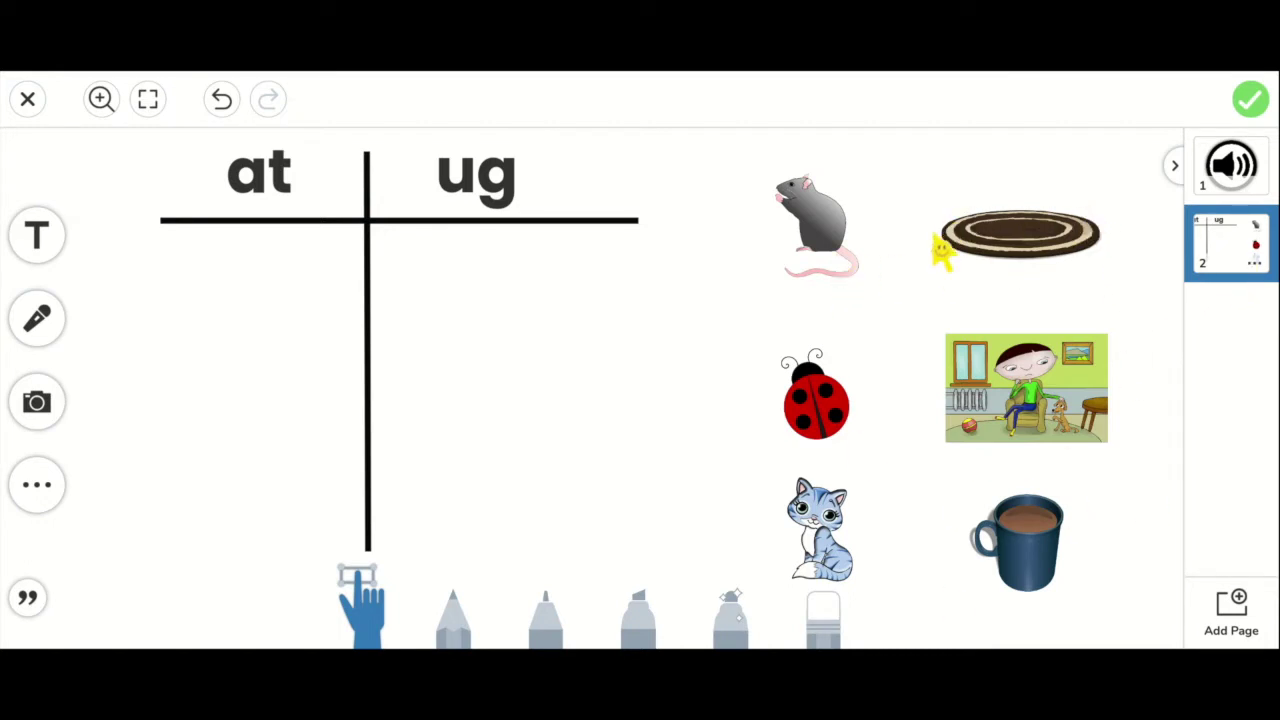
# - Record a short voice clip over the speaker icon on page 1
pyautogui.click(1241, 180)
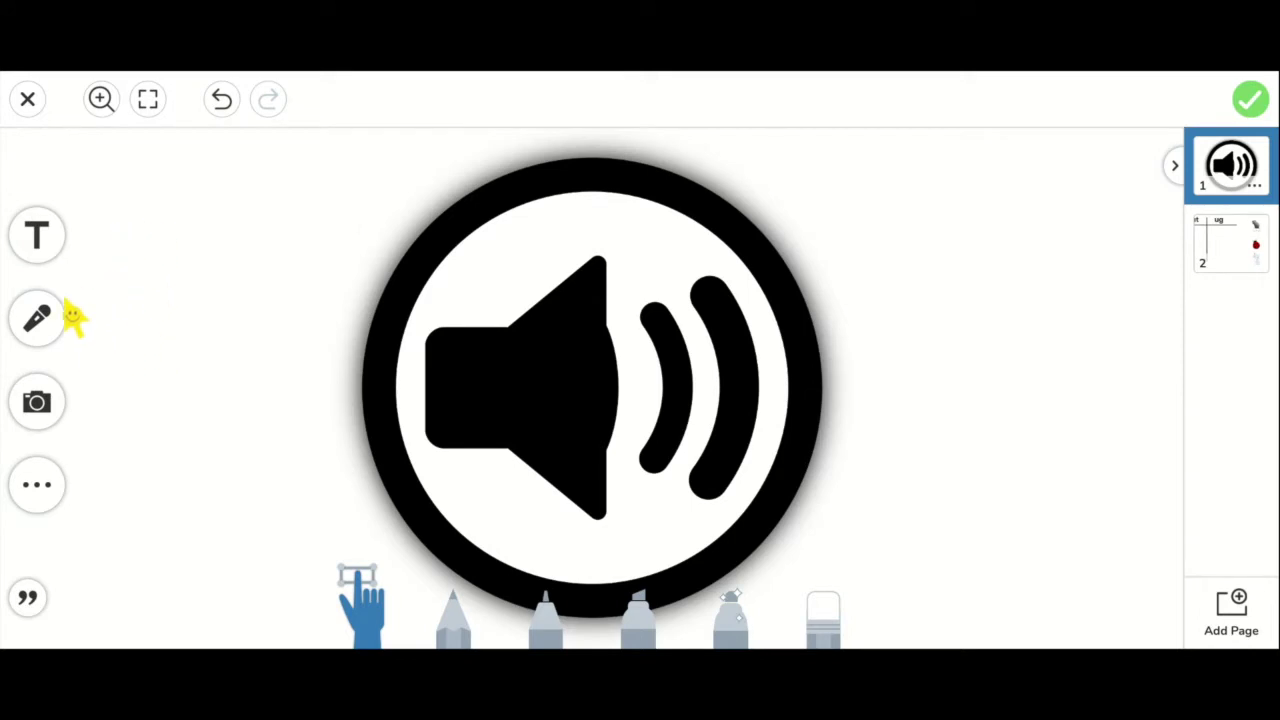
pyautogui.click(46, 334)
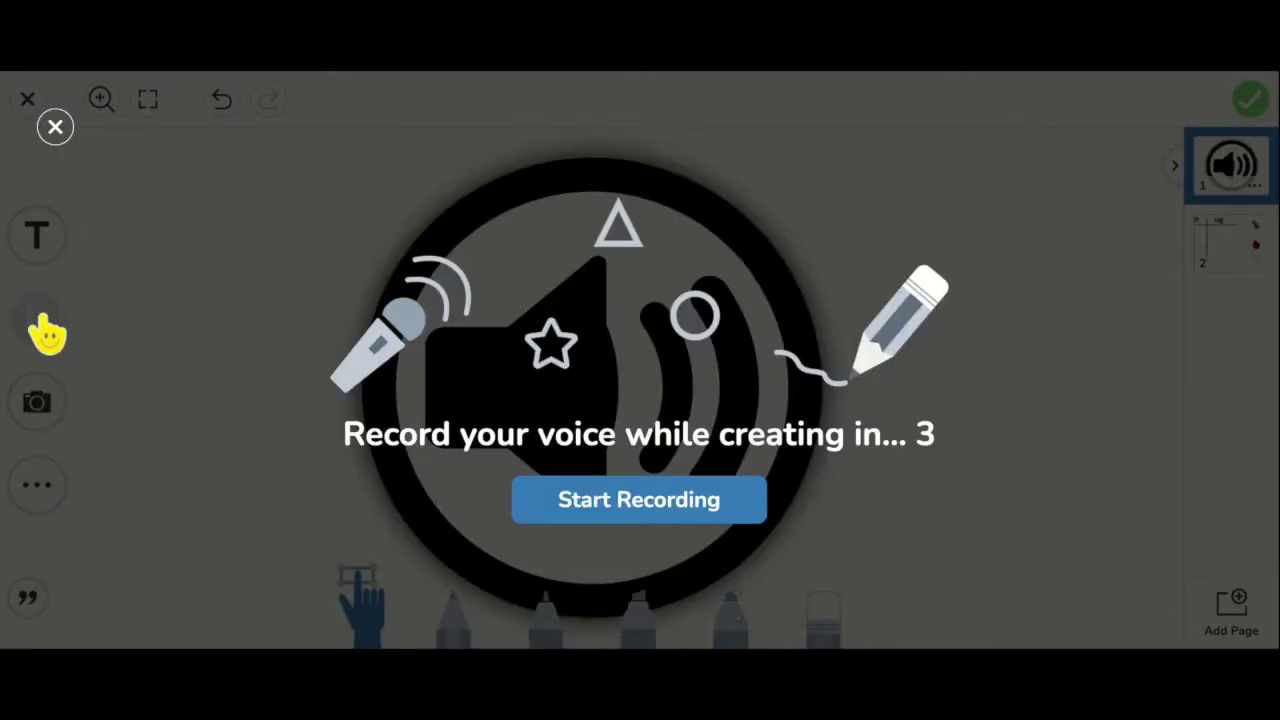
pyautogui.click(575, 510)
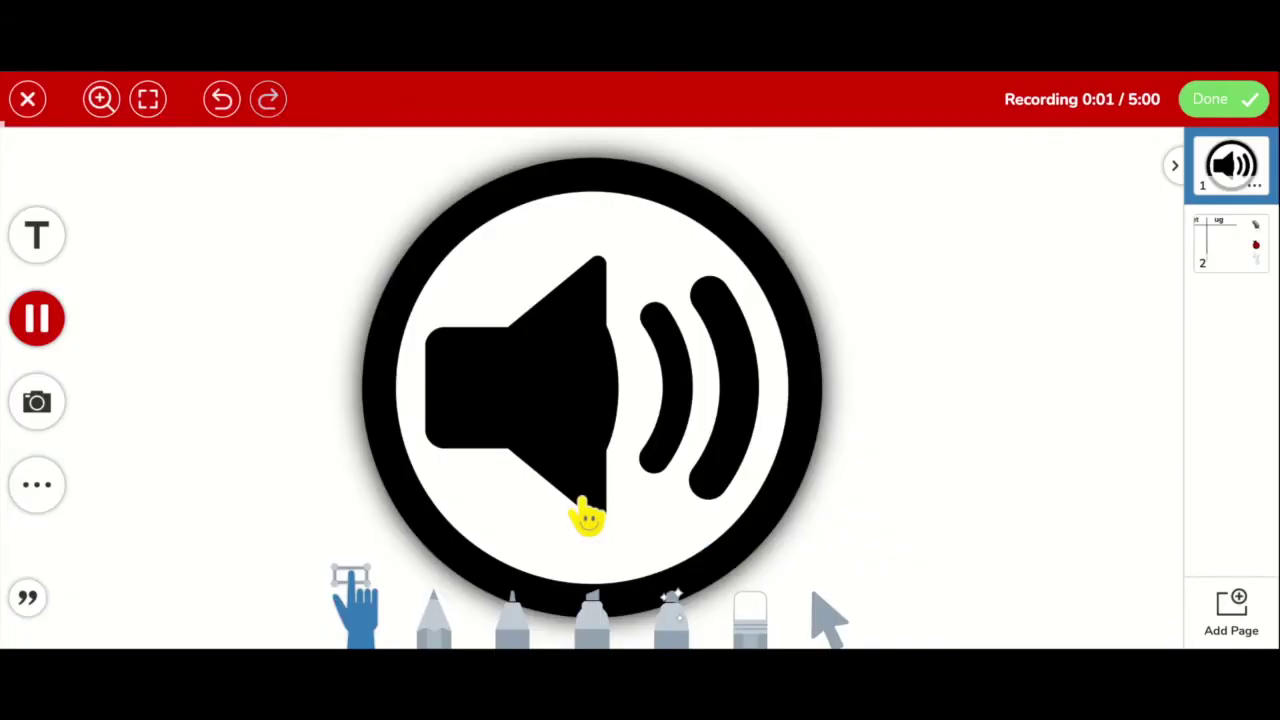
pyautogui.click(1210, 103)
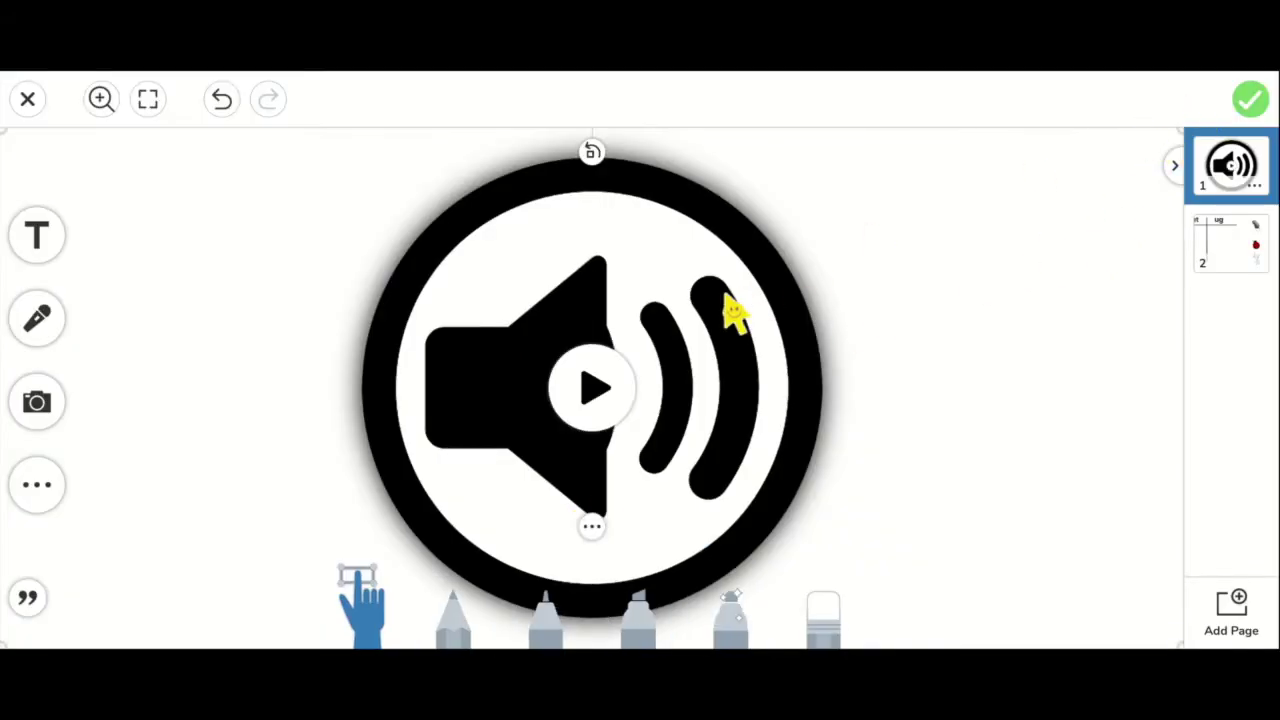
# - Shrink the recorded clip to a small thumbnail and place it in the empty space beside the large speaker icon
pyautogui.moveTo(727, 297); pyautogui.dragTo(644, 453)
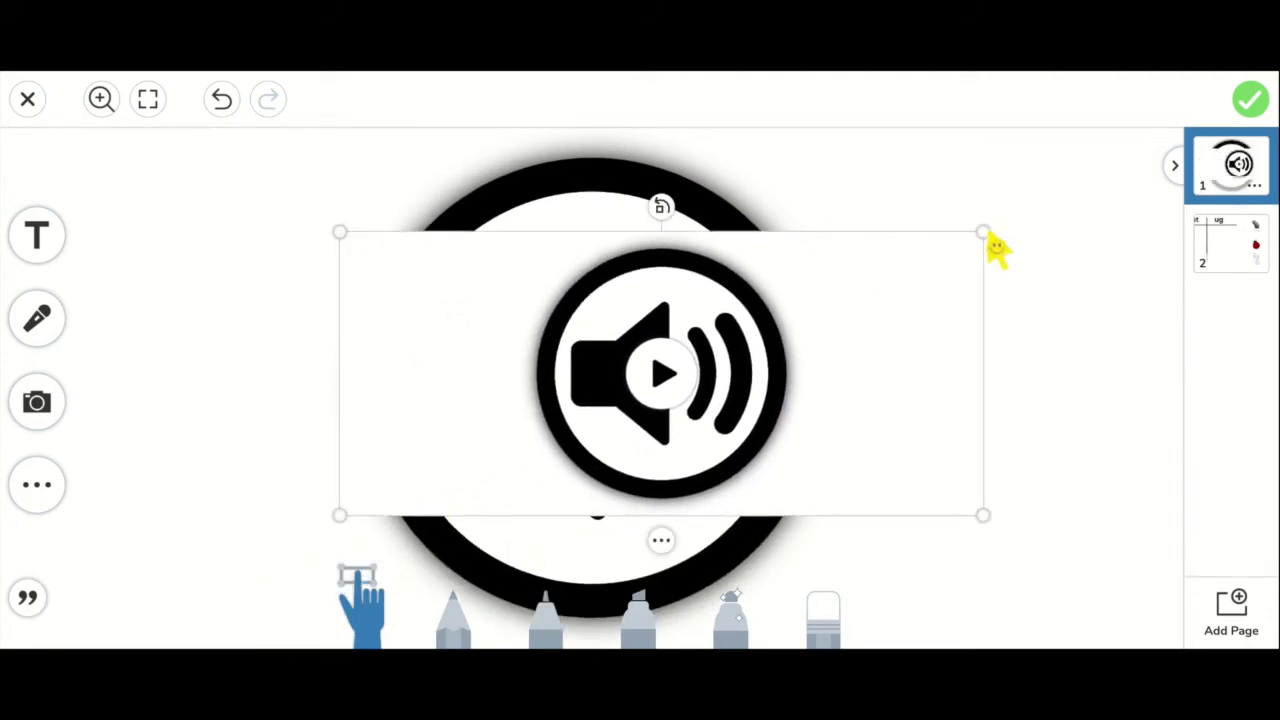
pyautogui.moveTo(985, 232); pyautogui.dragTo(614, 394)
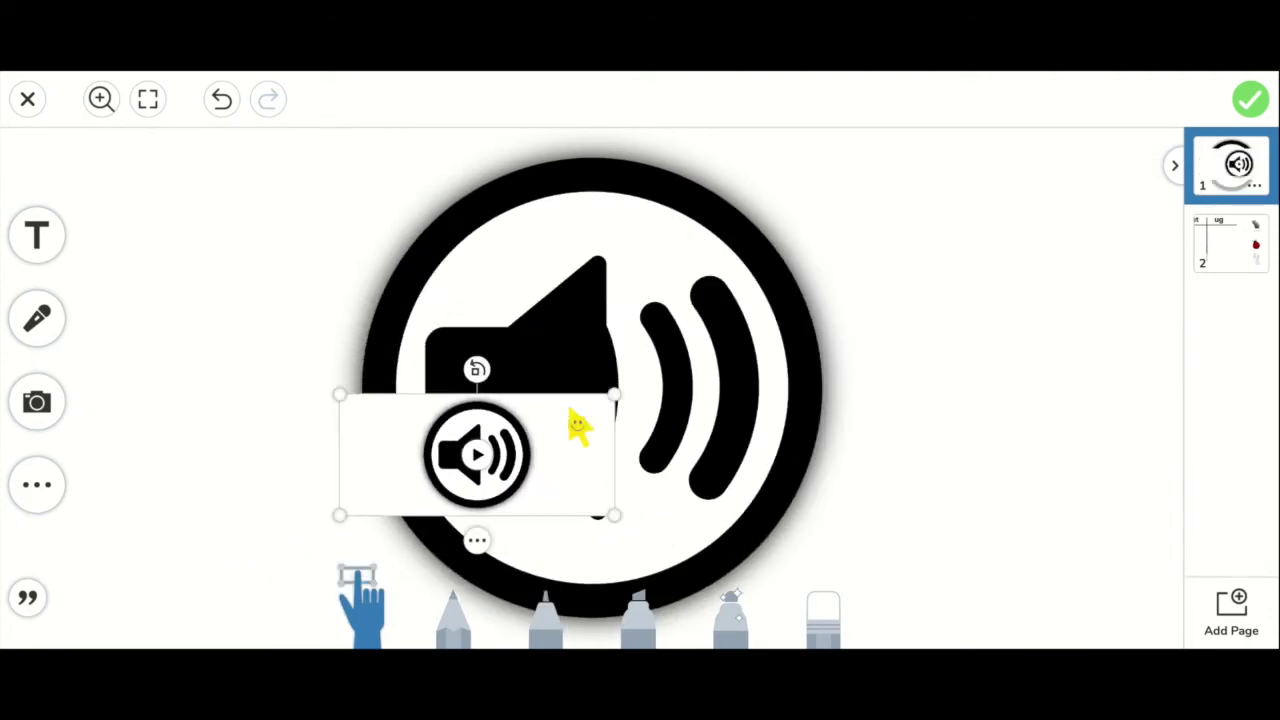
pyautogui.moveTo(566, 440)
pyautogui.mouseDown()
pyautogui.moveTo(976, 311)
pyautogui.moveTo(1052, 302)
pyautogui.mouseUp()
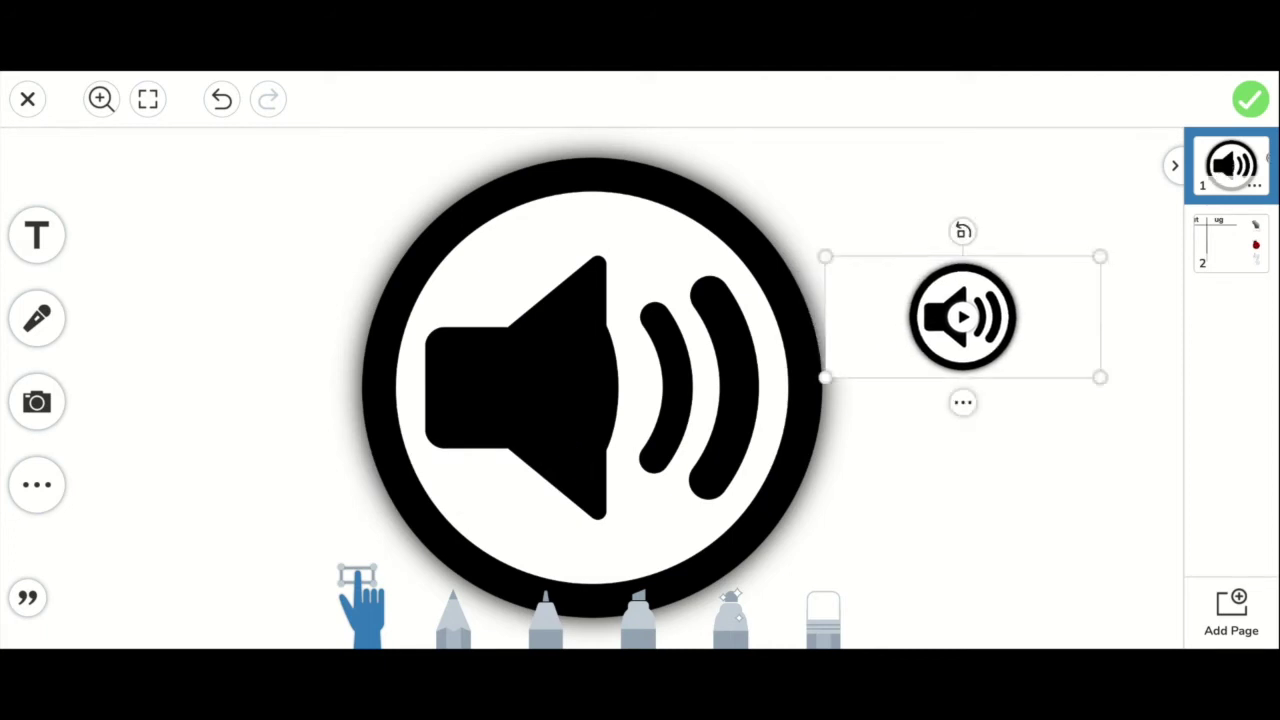
# - Paste the voice clip onto page 2 as a small sound icon directly above the rug
pyautogui.click(1222, 226)
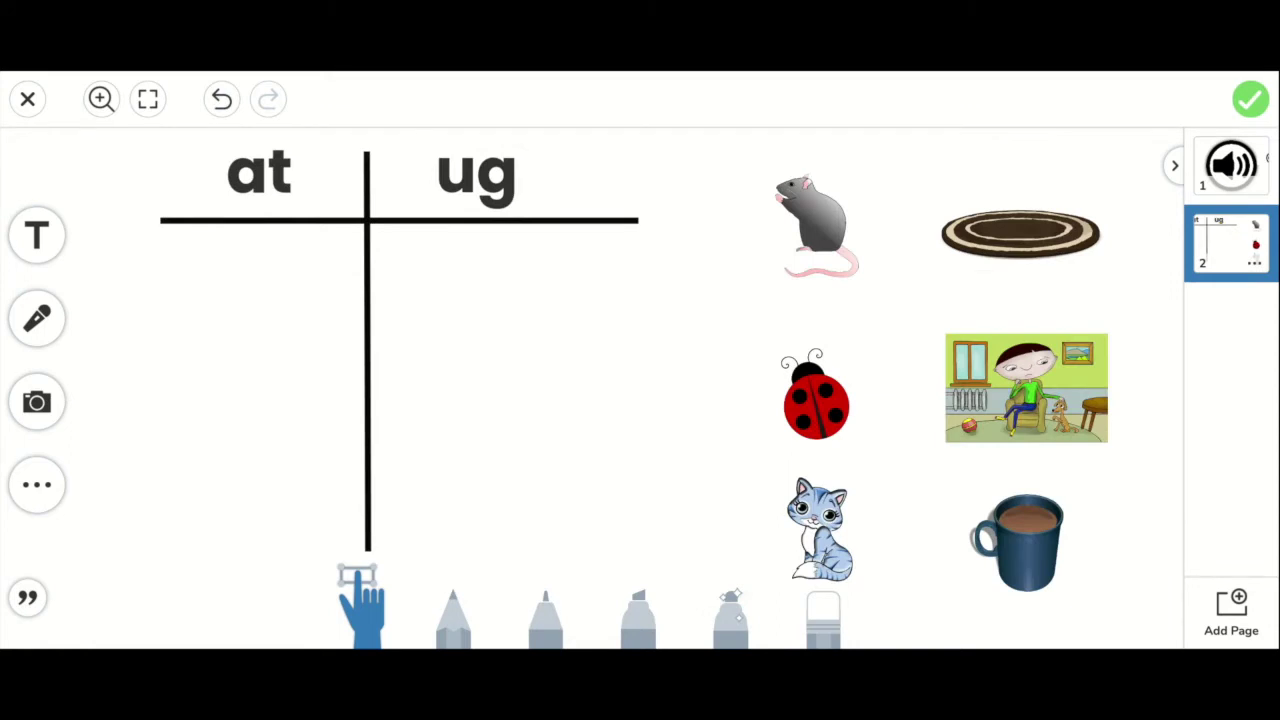
pyautogui.hotkey('ctrl', 'v')
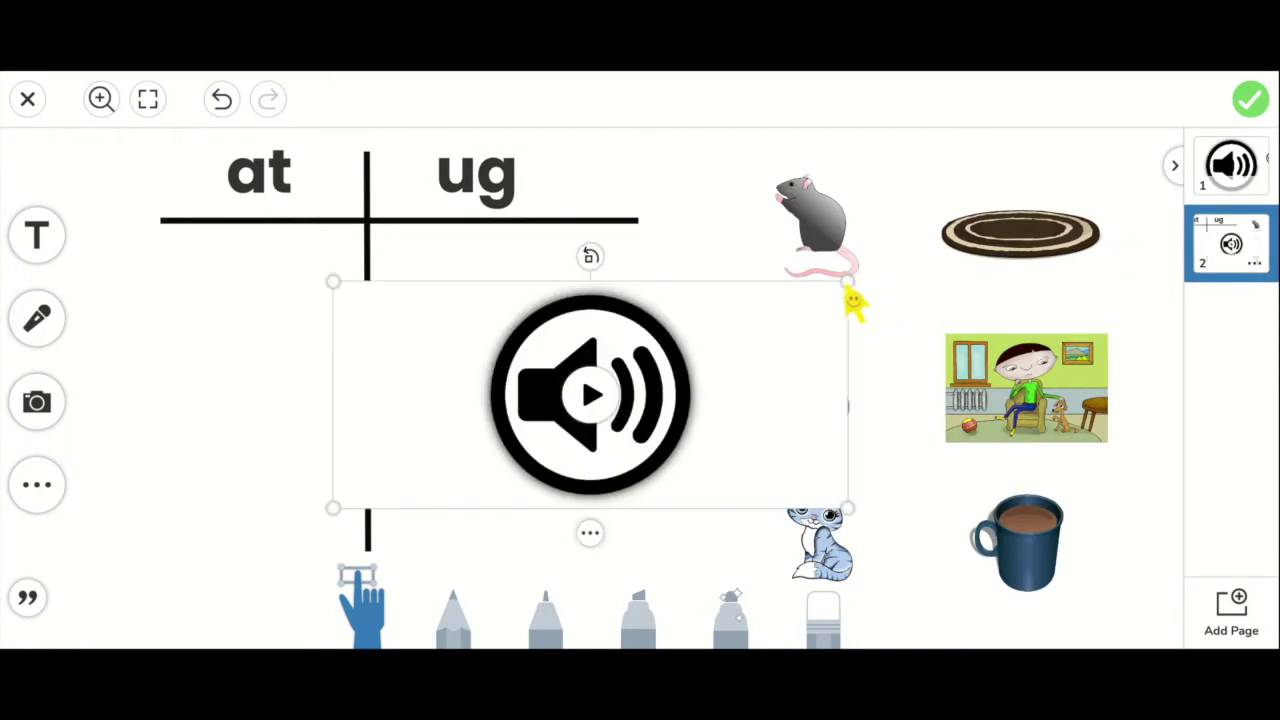
pyautogui.moveTo(848, 284); pyautogui.dragTo(485, 441)
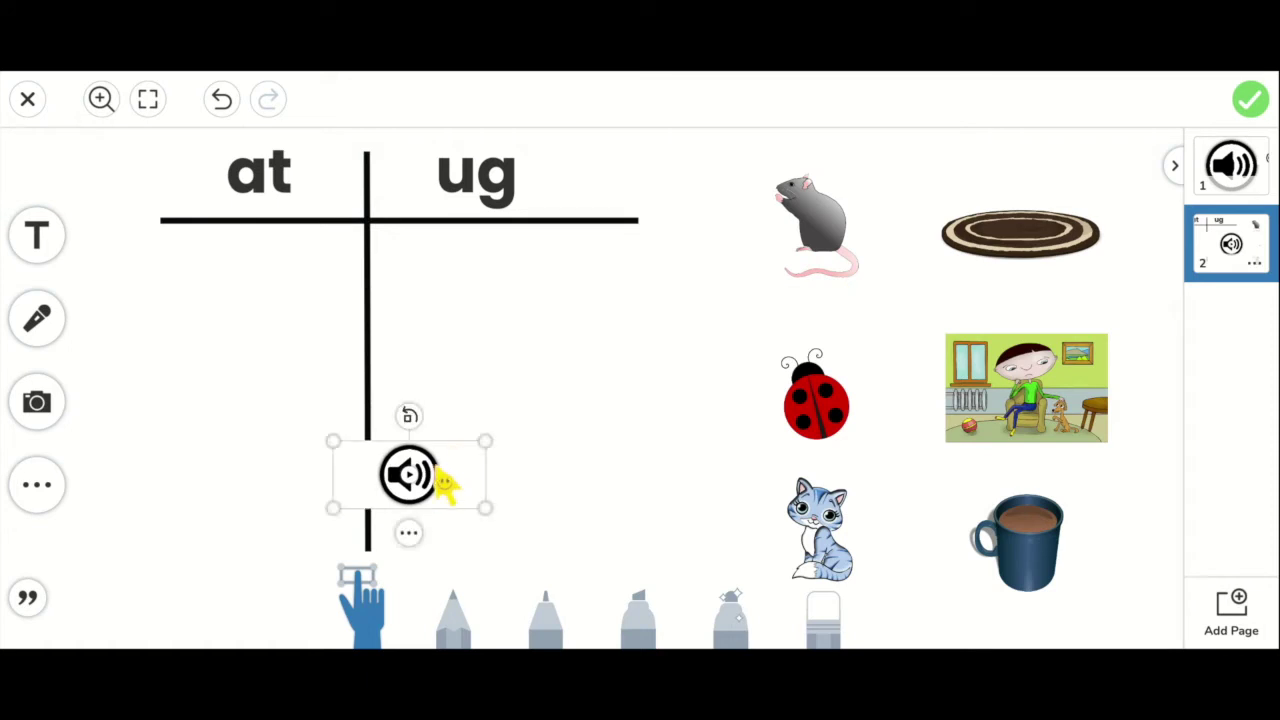
pyautogui.moveTo(430, 474); pyautogui.dragTo(1076, 176)
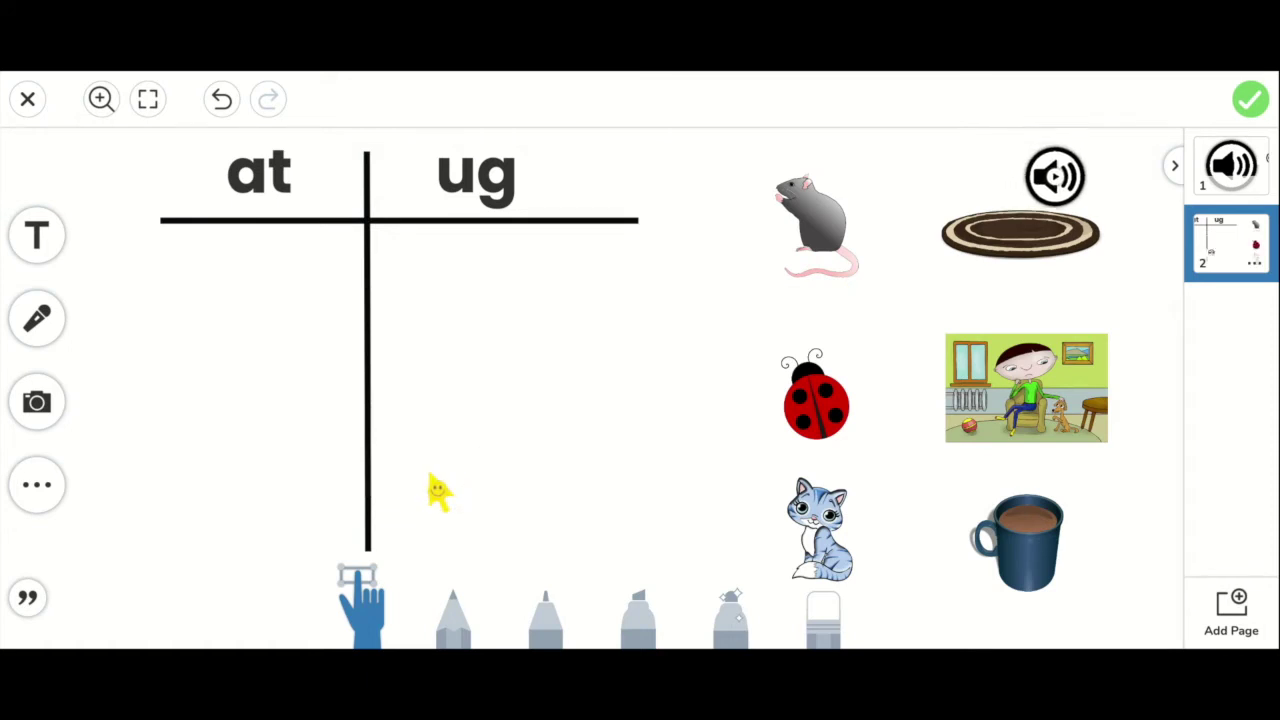
pyautogui.click(1056, 175)
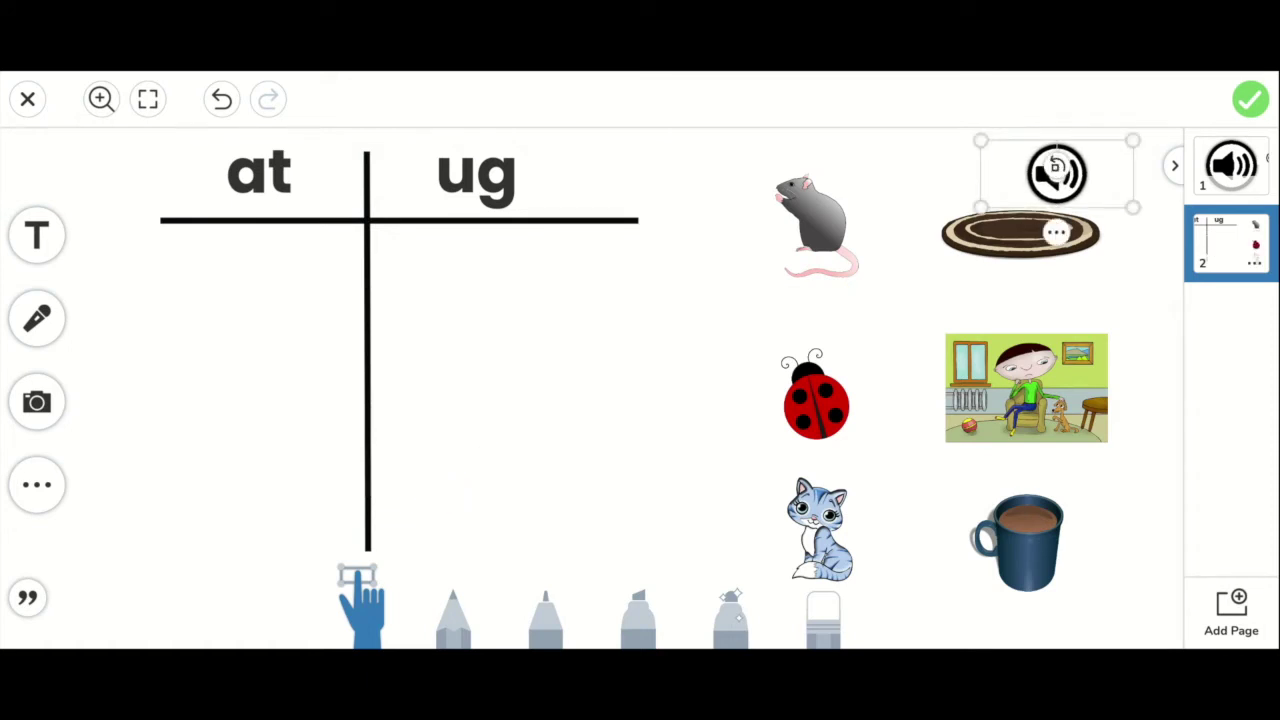
# - Remove the small clip from page 1 and record a second voice clip over the speaker icon
pyautogui.click(1244, 200)
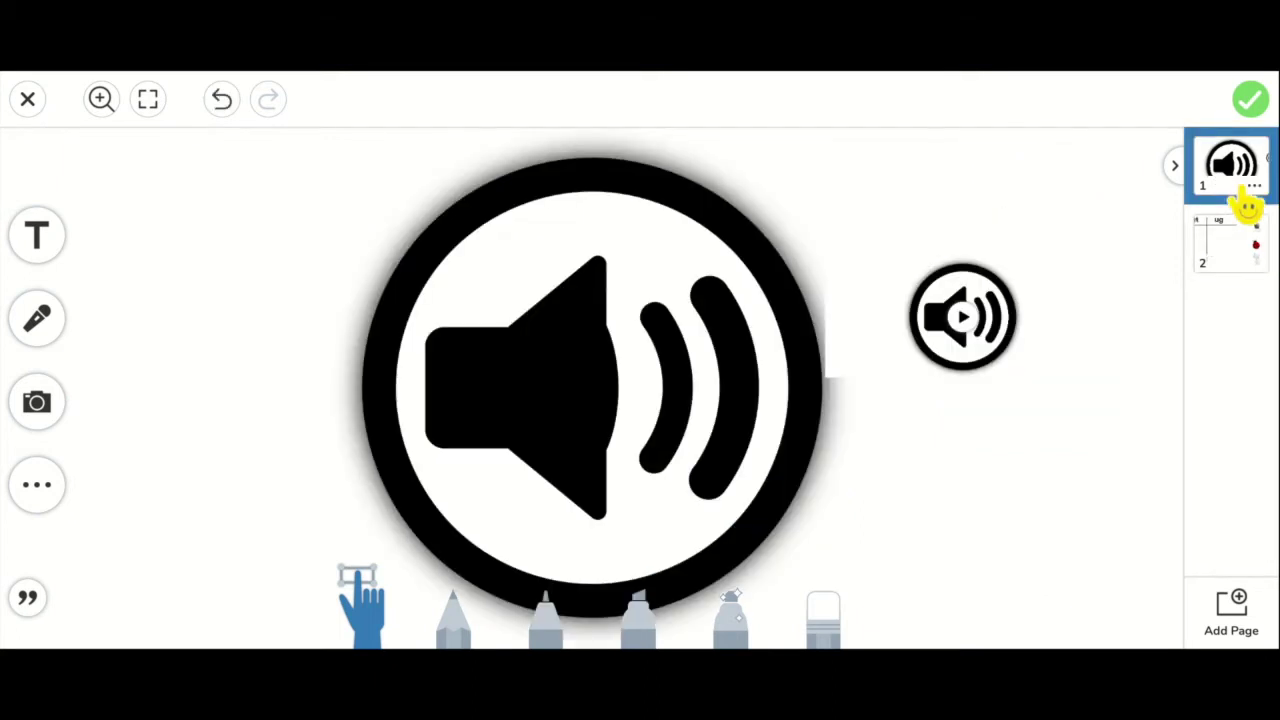
pyautogui.moveTo(963, 316); pyautogui.dragTo(969, 359)
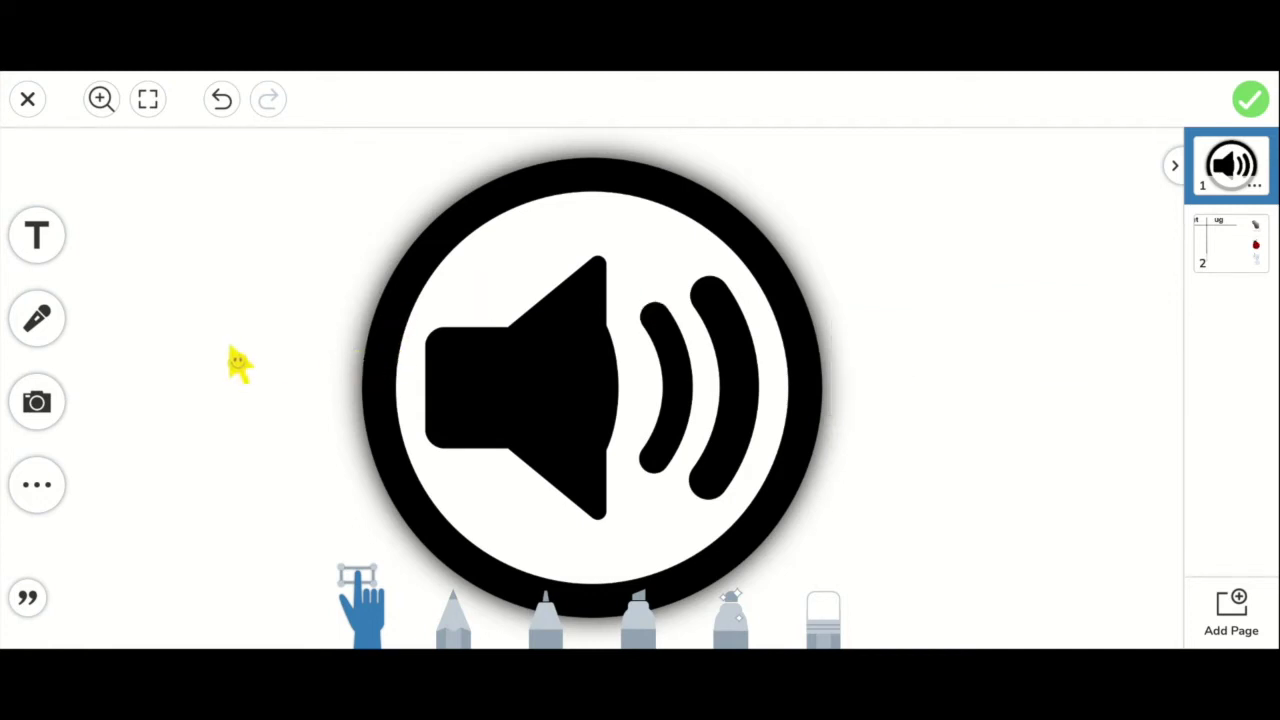
pyautogui.click(37, 318)
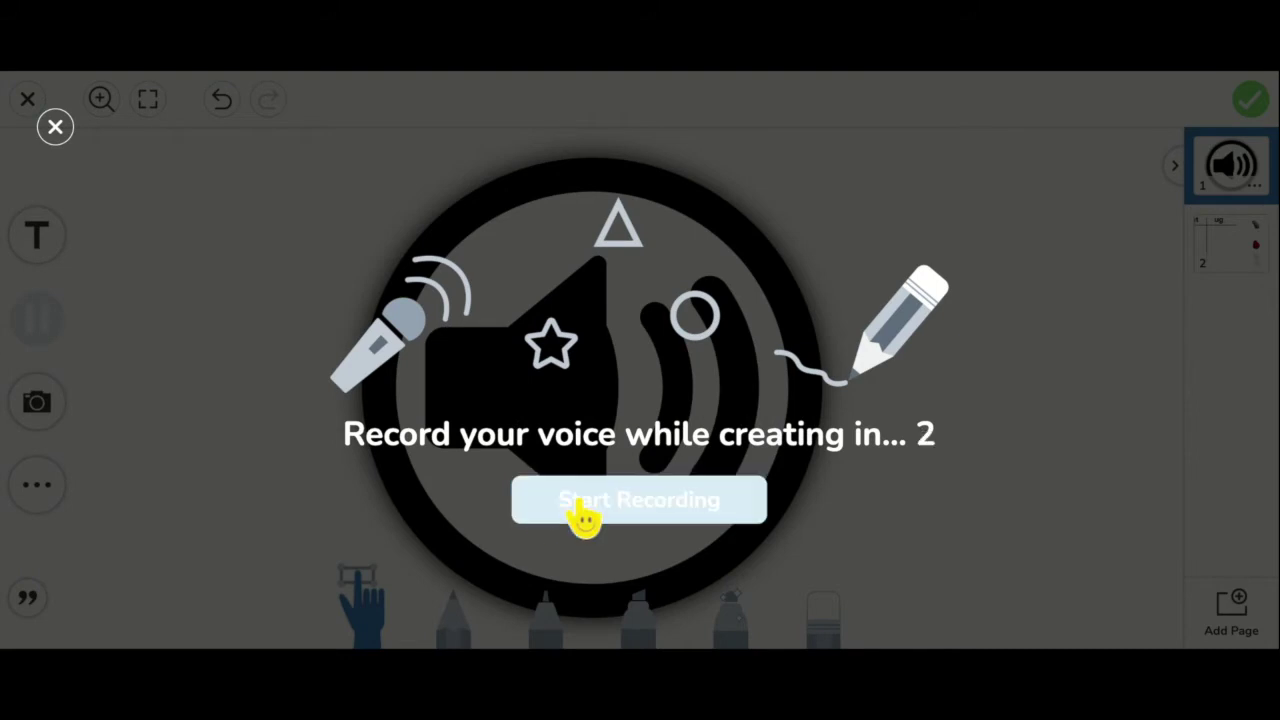
pyautogui.click(585, 510)
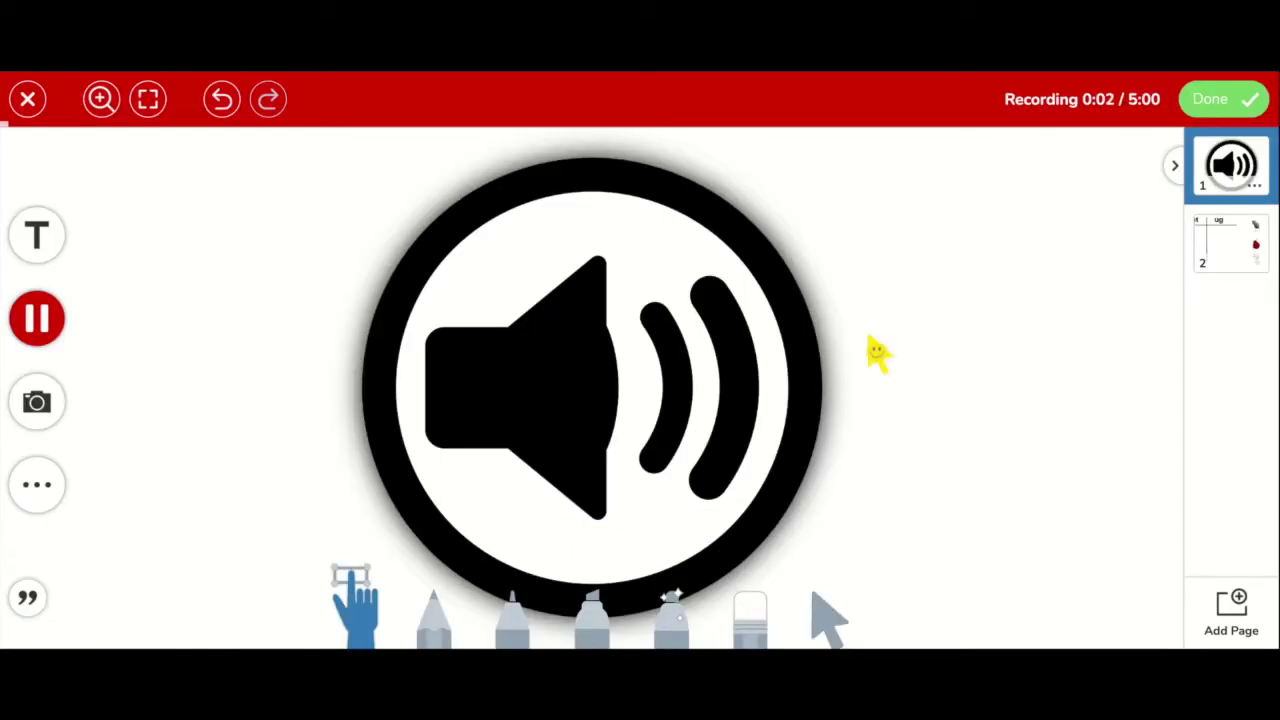
pyautogui.click(1225, 100)
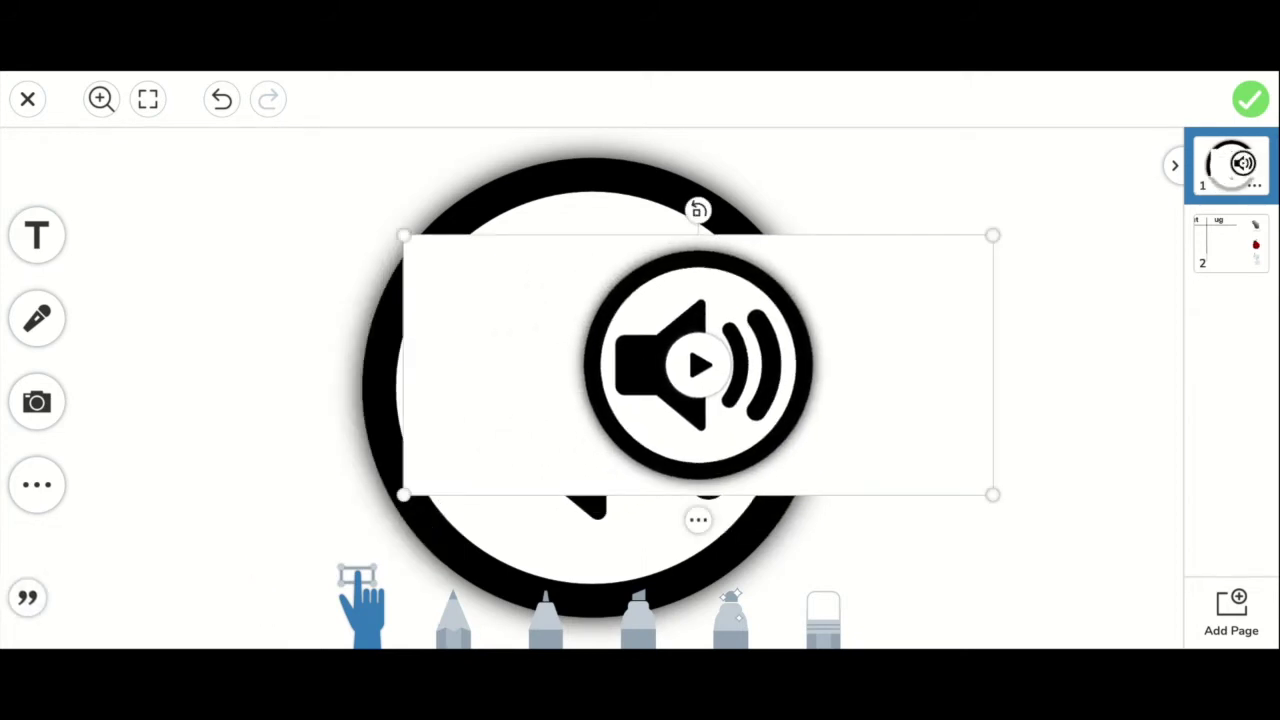
# - Place the second sound clip above the ladybug on page 2 and bring the ladybug picture to the front
pyautogui.click(1230, 258)
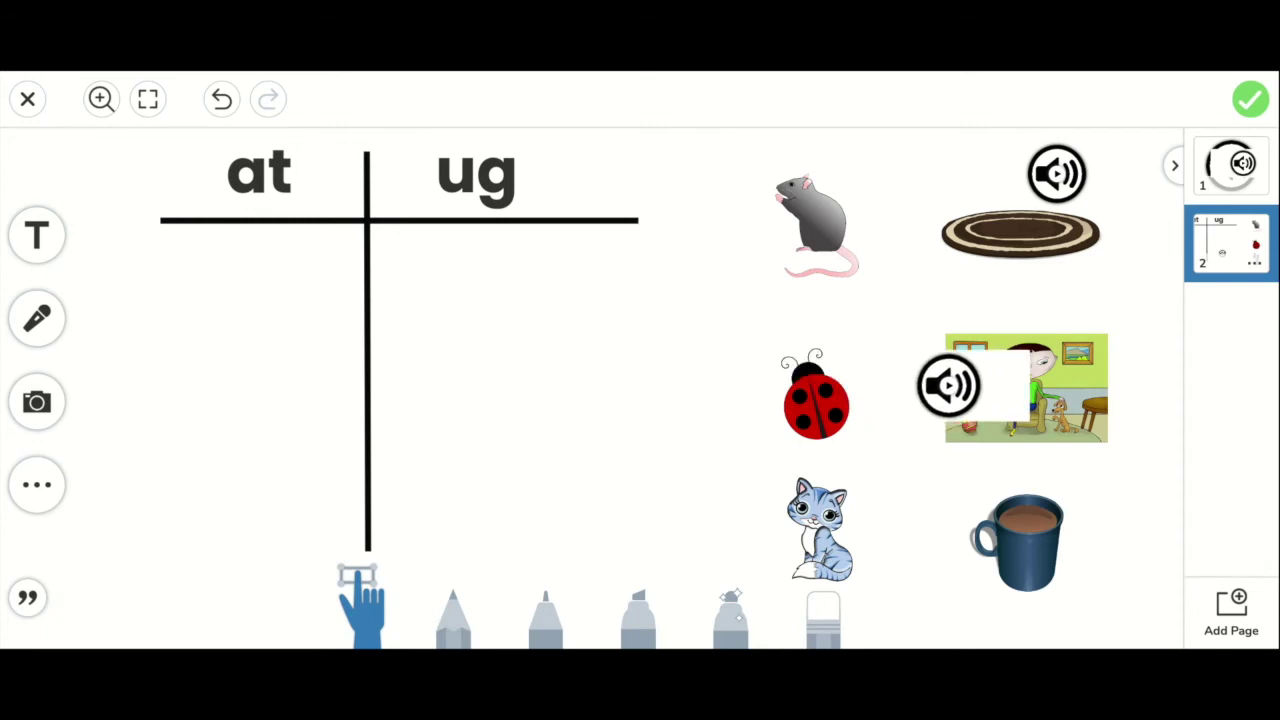
pyautogui.moveTo(869, 353); pyautogui.dragTo(851, 337)
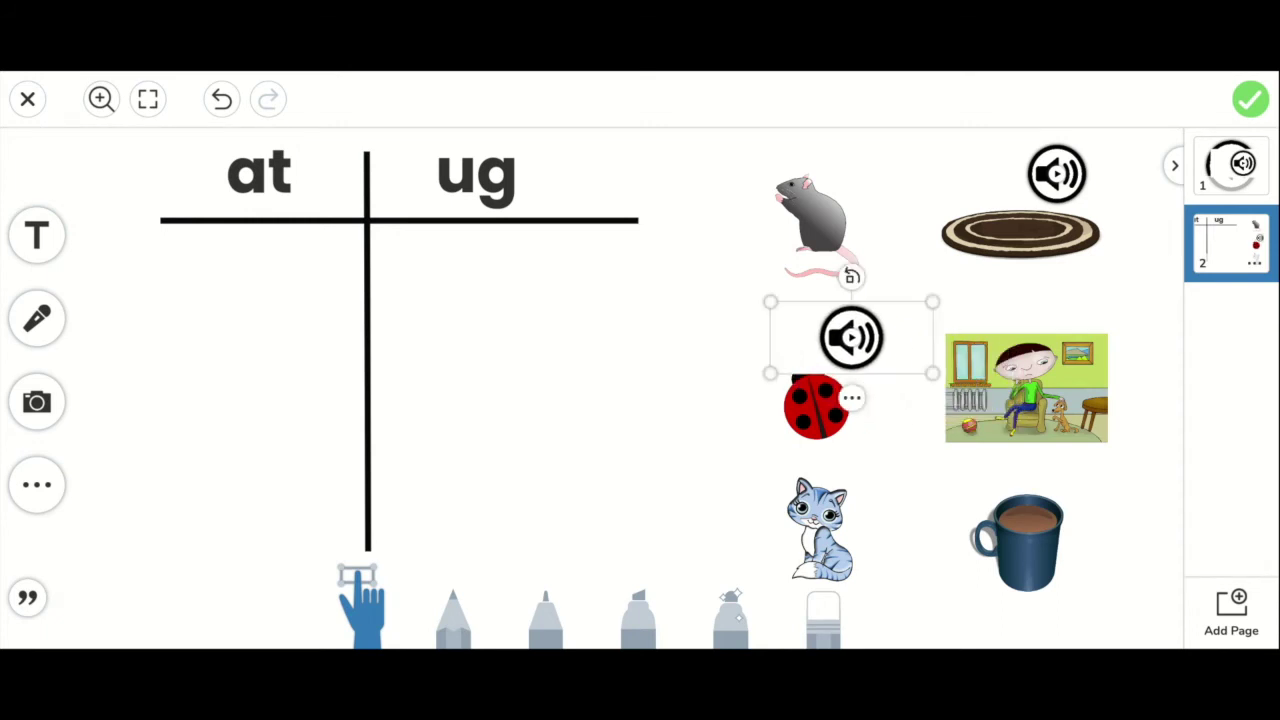
pyautogui.click(813, 410)
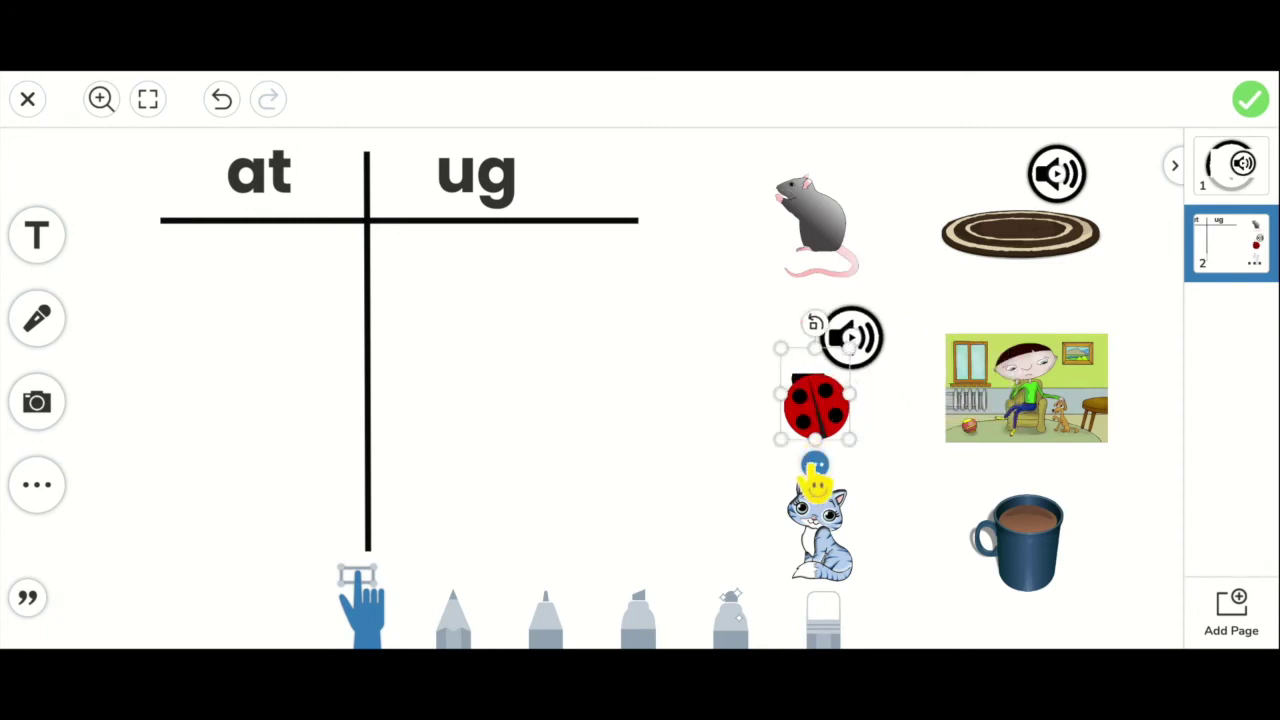
pyautogui.click(814, 458)
pyautogui.click(731, 245)
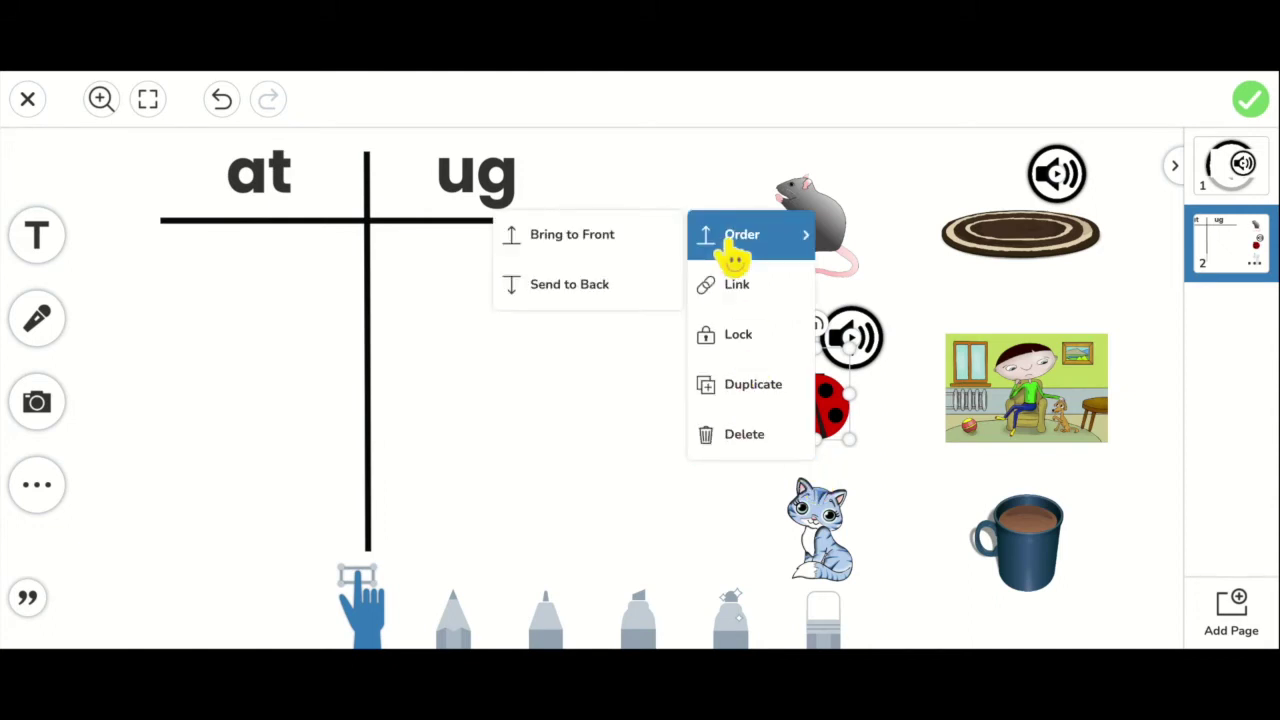
pyautogui.click(588, 247)
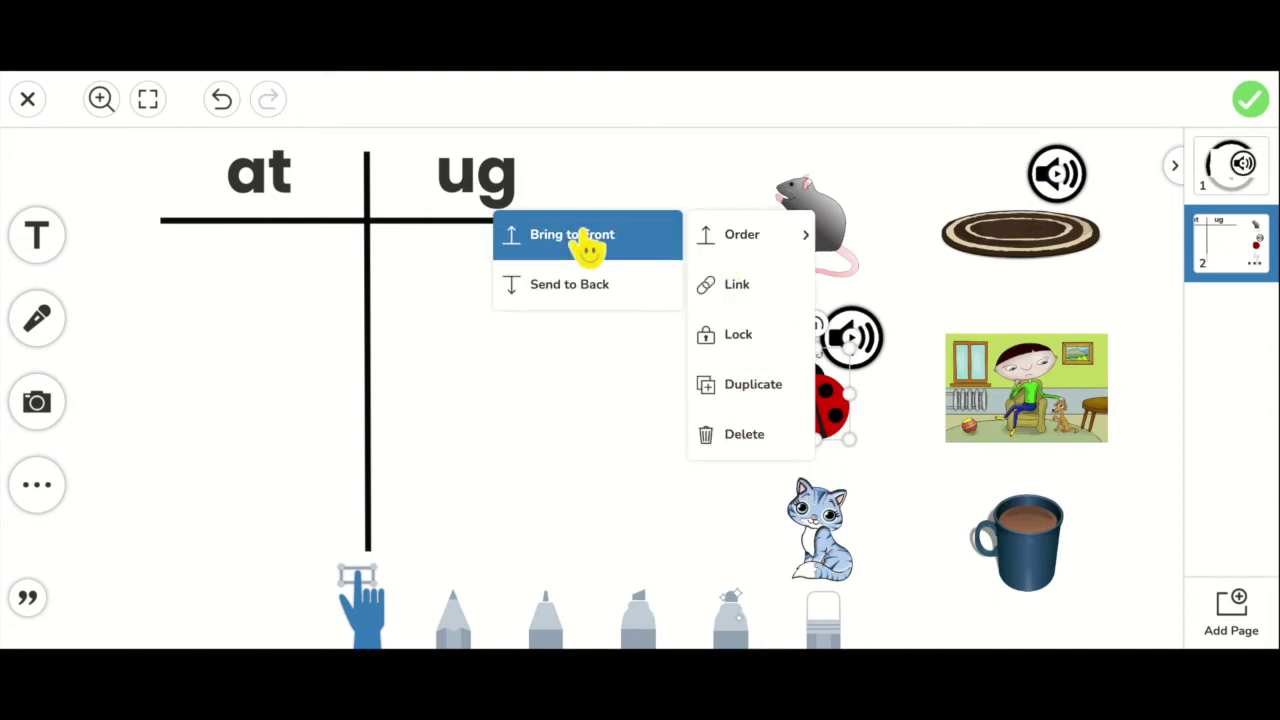
pyautogui.click(623, 523)
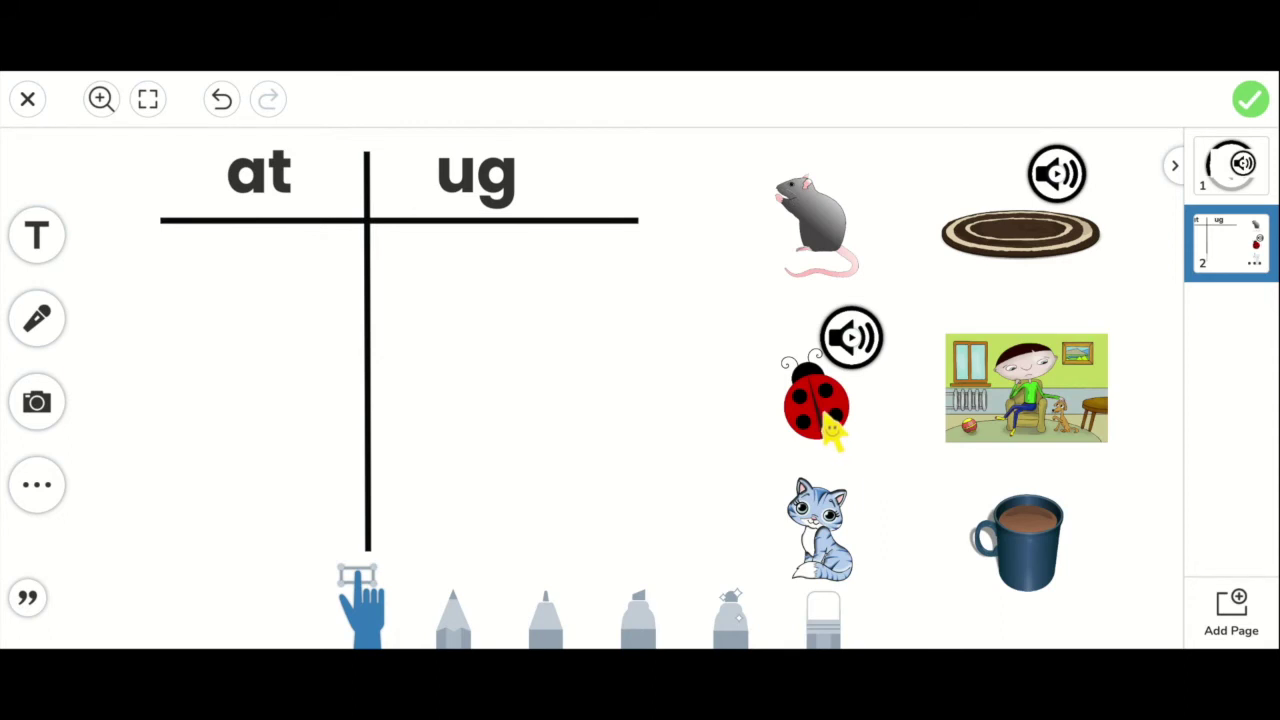
# - Try moving the ladybug into the "ug" column and back beside its sound icon
pyautogui.moveTo(824, 413); pyautogui.dragTo(455, 314)
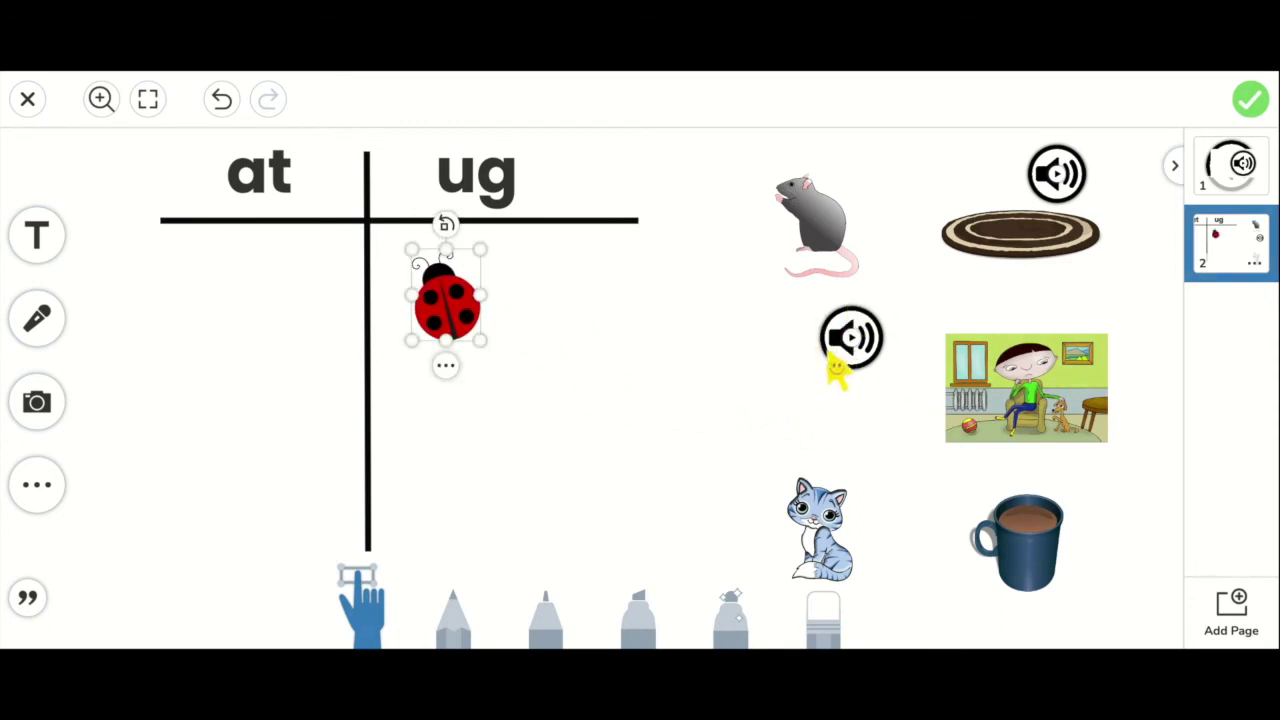
pyautogui.moveTo(444, 295); pyautogui.dragTo(789, 382)
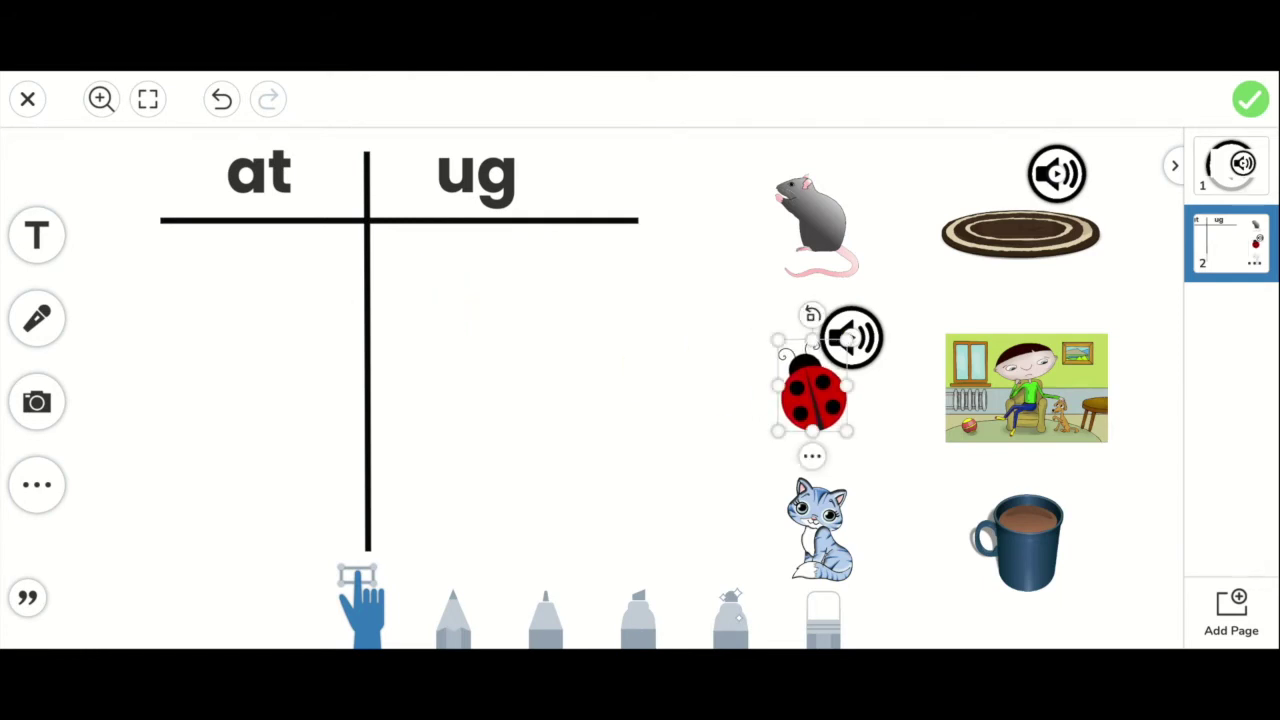
# - Copy the cat picture from page 2 onto a new blank page 3 and enlarge it near the page's centre
pyautogui.click(820, 553)
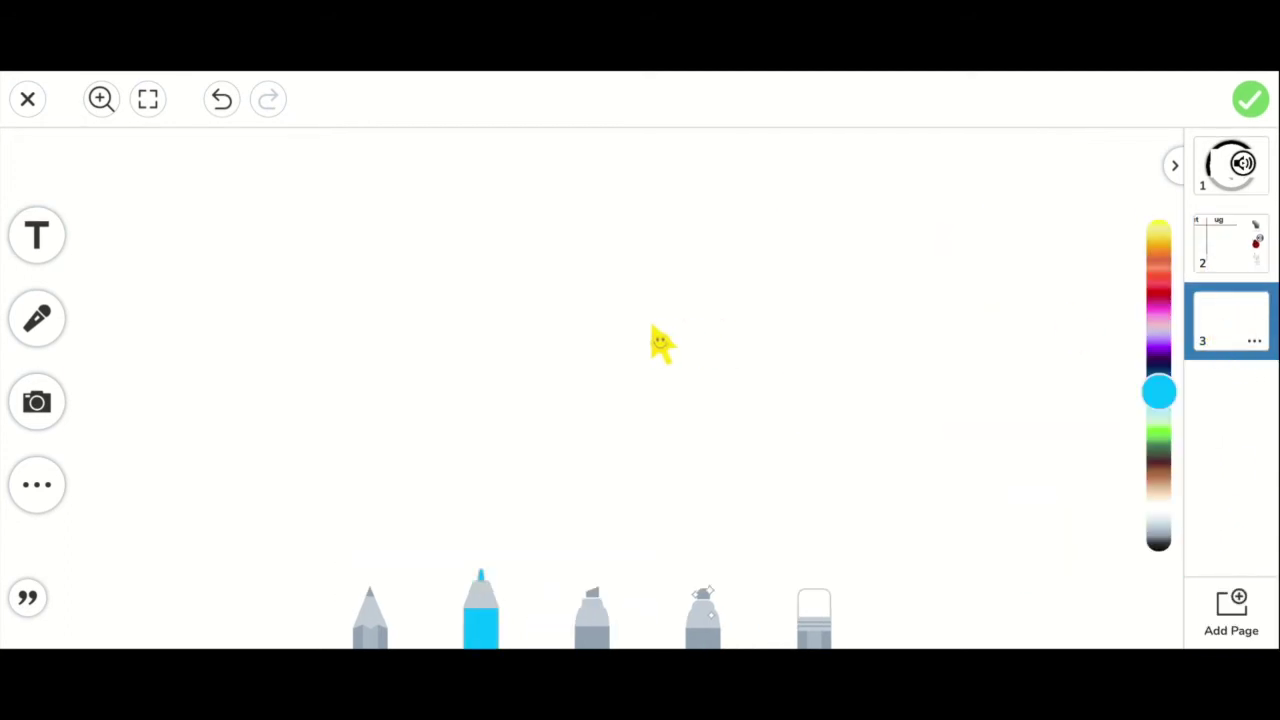
pyautogui.hotkey('ctrl', 'v')
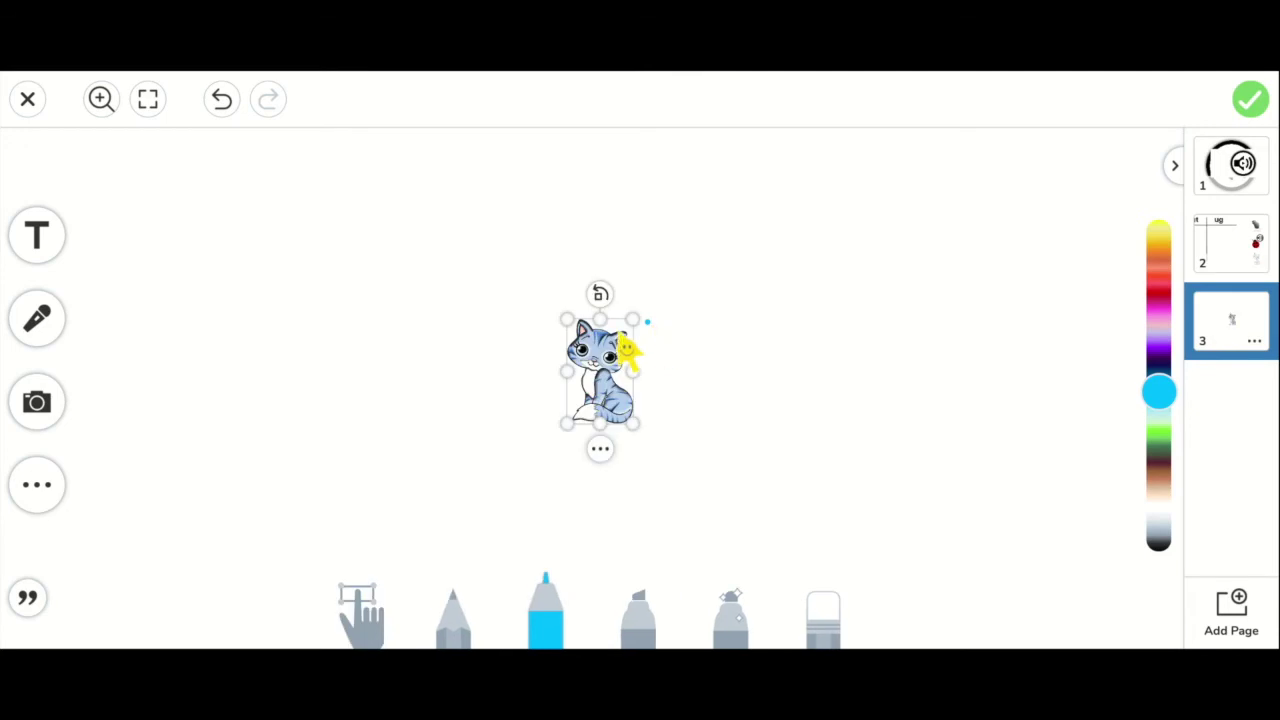
pyautogui.click(630, 318)
pyautogui.moveTo(630, 318); pyautogui.dragTo(808, 186)
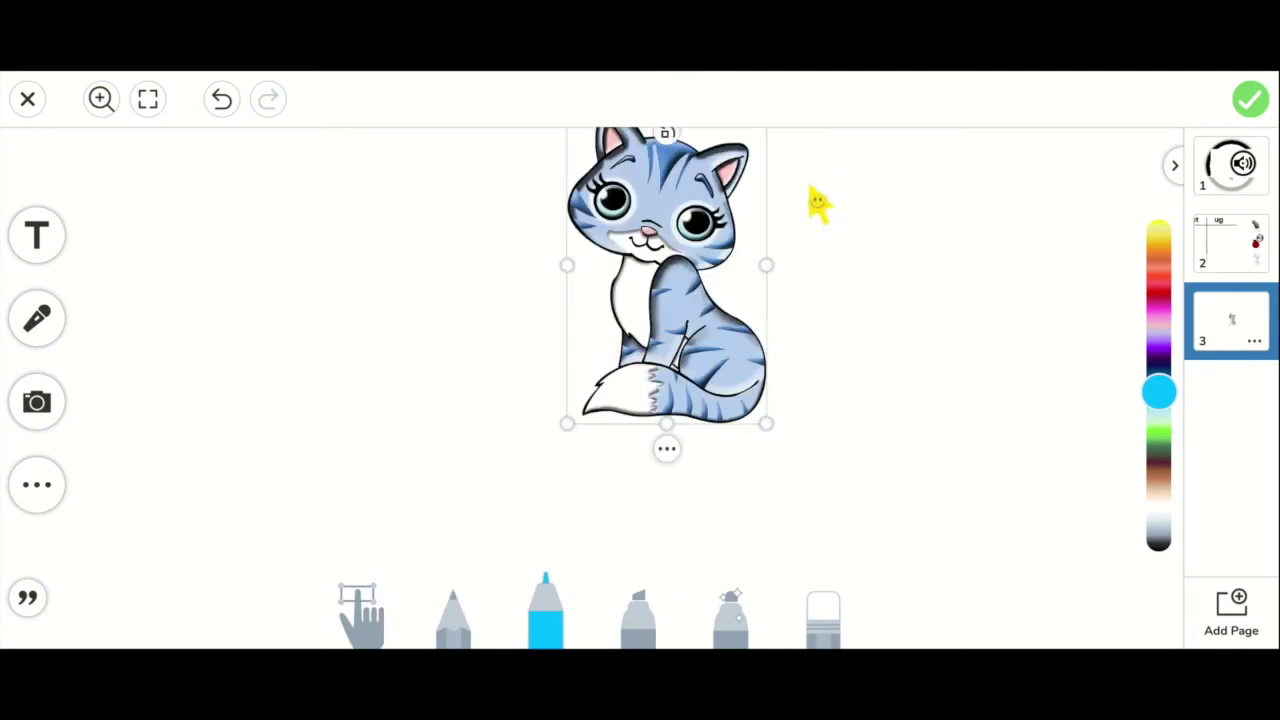
pyautogui.moveTo(652, 257); pyautogui.dragTo(640, 289)
pyautogui.click(663, 271)
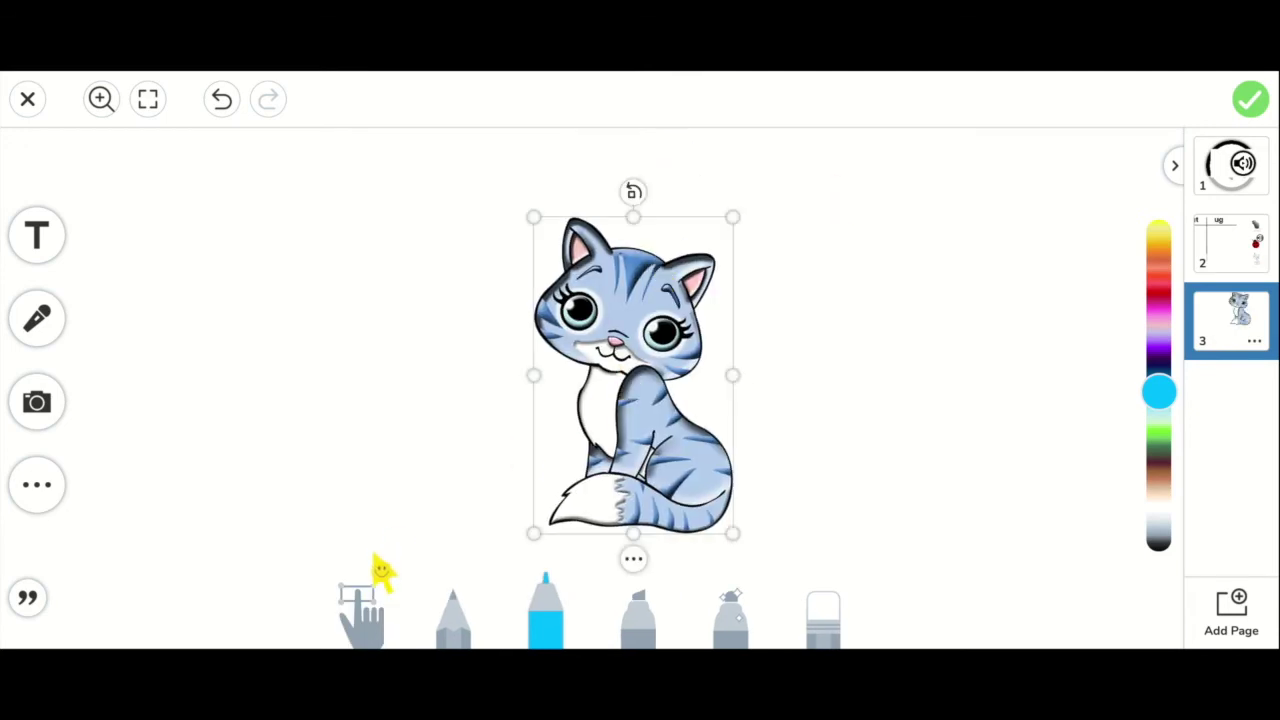
# - Resize the cat picture with the select tool so it fills most of the page's height
pyautogui.click(364, 608)
pyautogui.moveTo(534, 536); pyautogui.dragTo(606, 488)
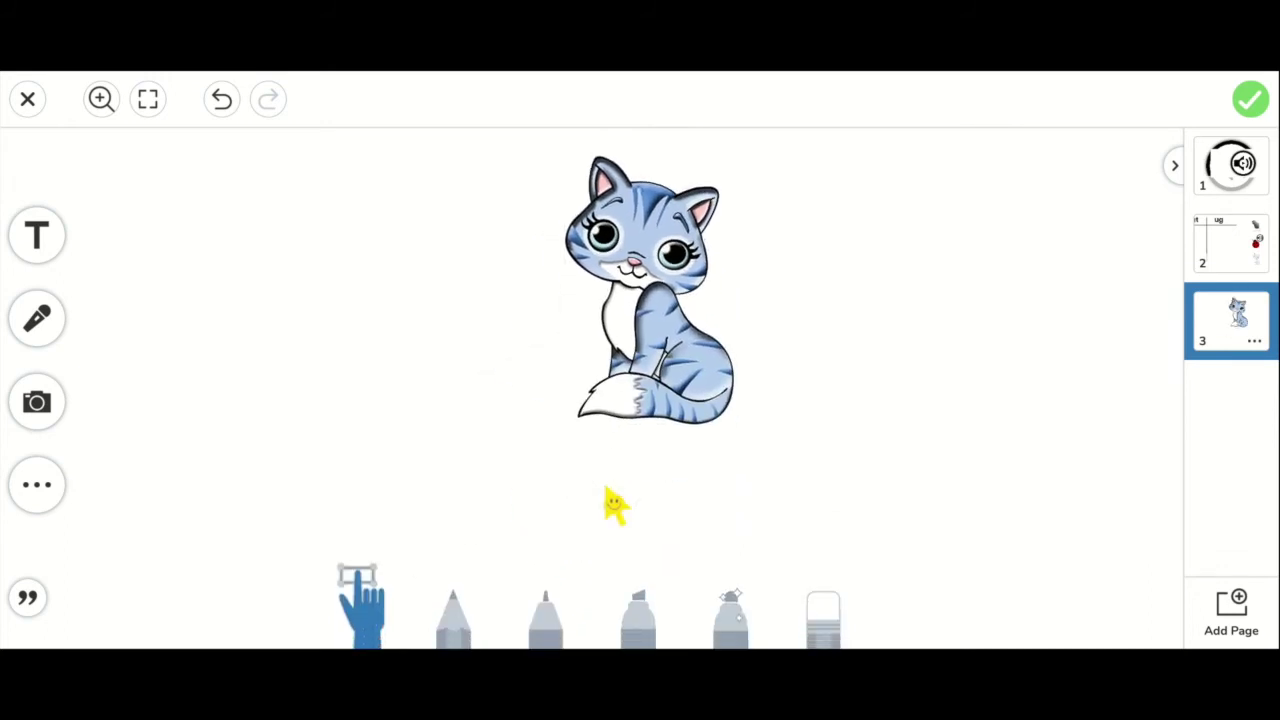
pyautogui.moveTo(566, 425); pyautogui.dragTo(486, 549)
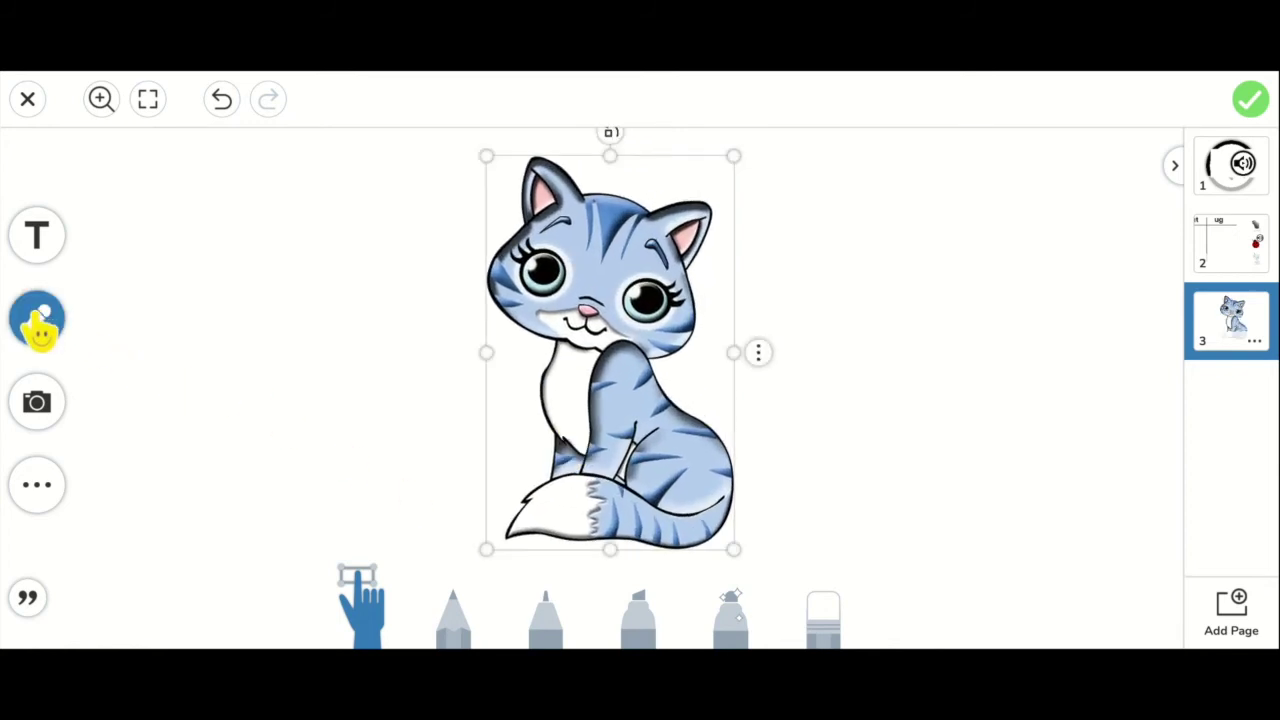
pyautogui.click(228, 415)
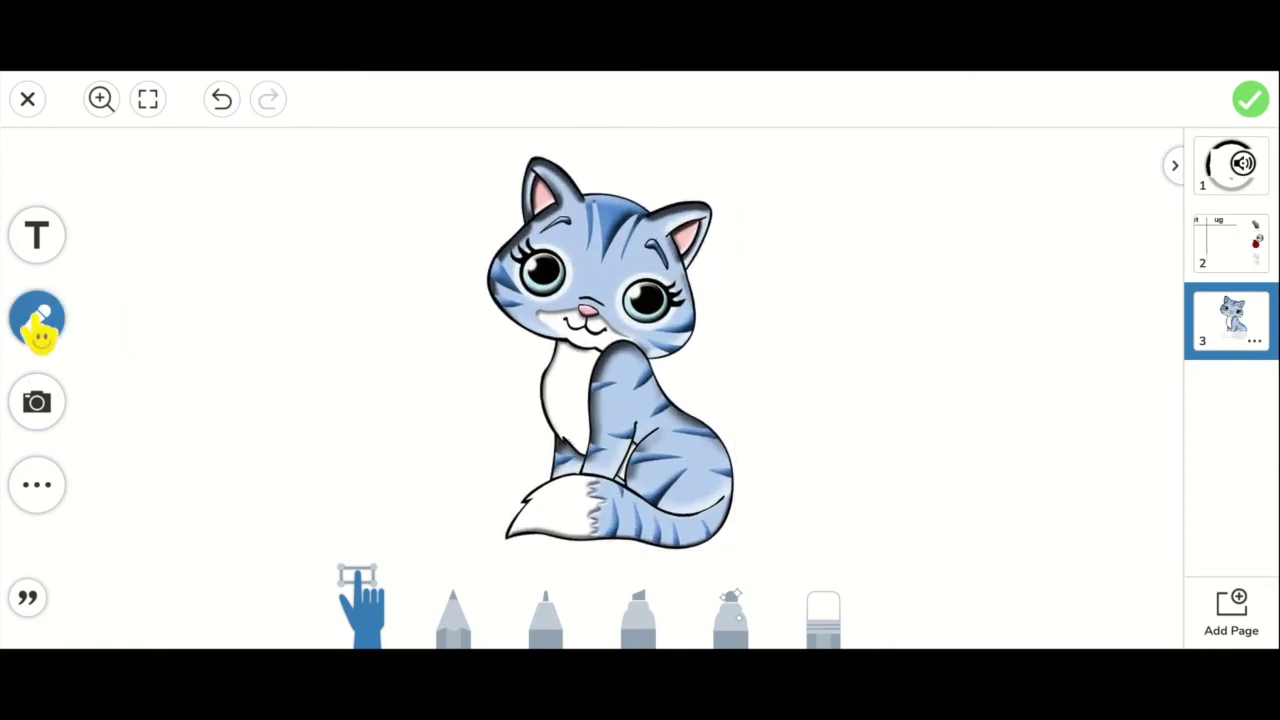
# - Record a short voice clip over the enlarged cat on page 3
pyautogui.click(37, 328)
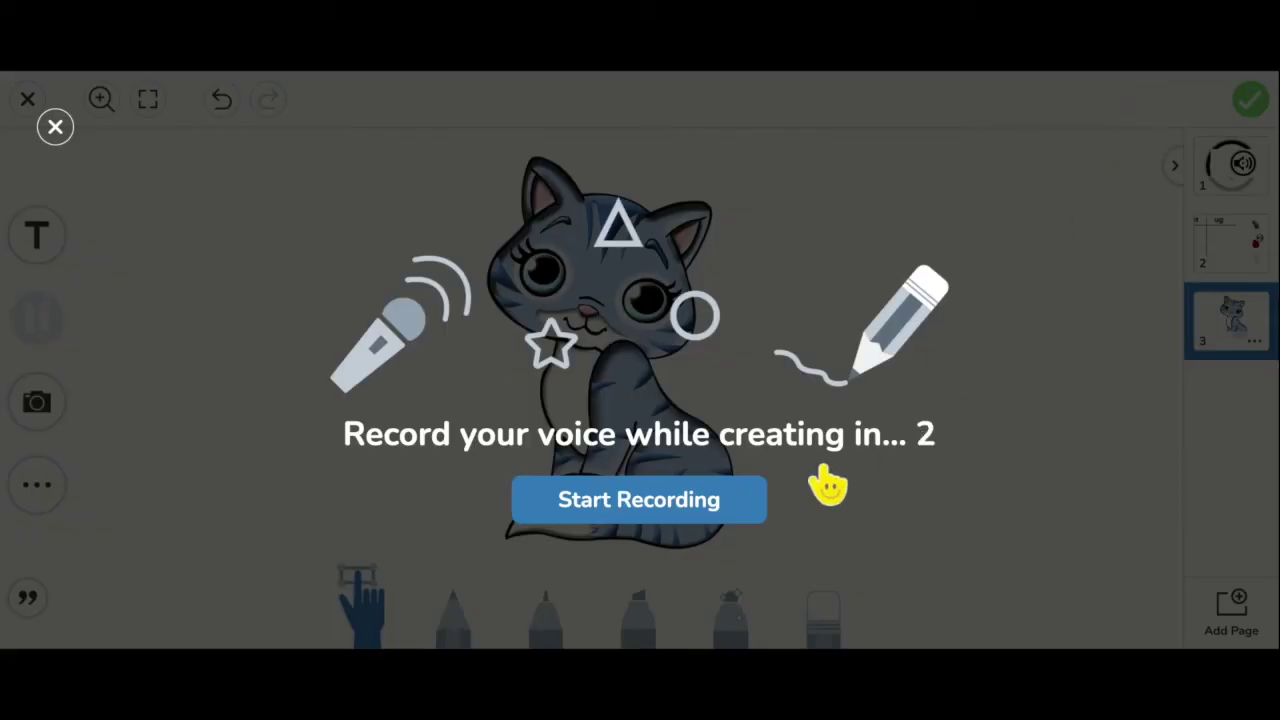
pyautogui.click(714, 514)
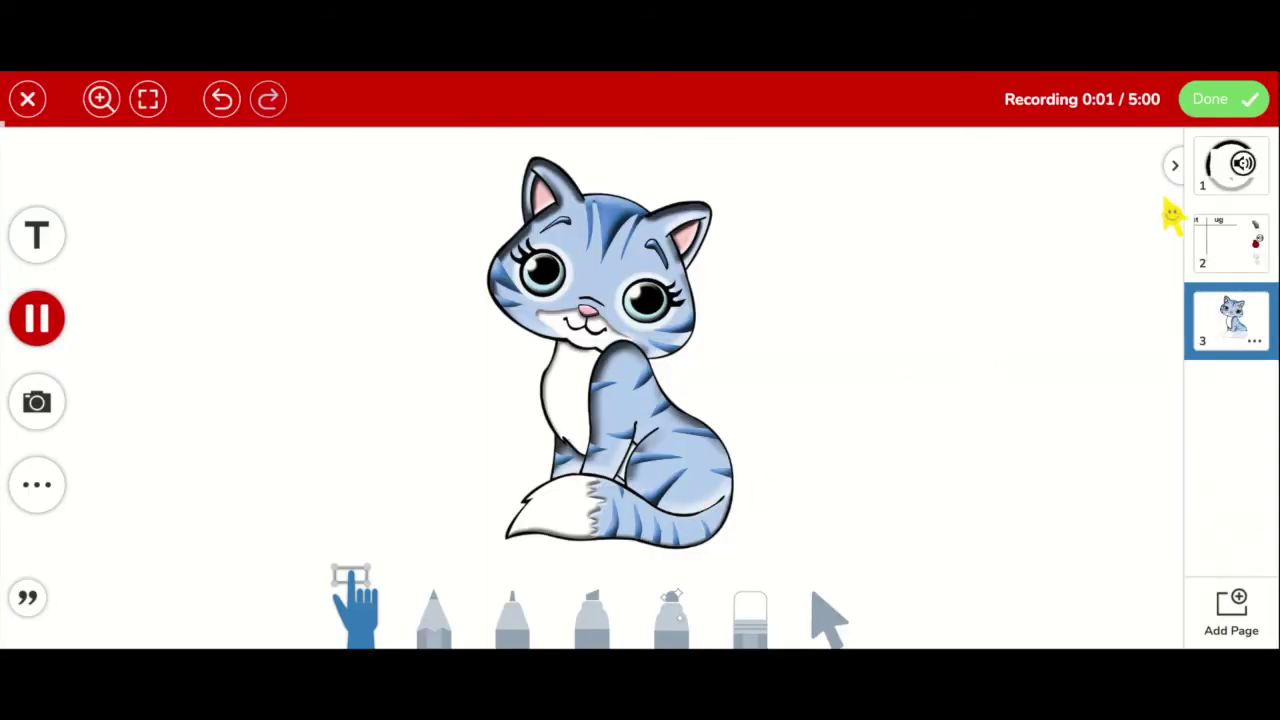
pyautogui.click(1228, 110)
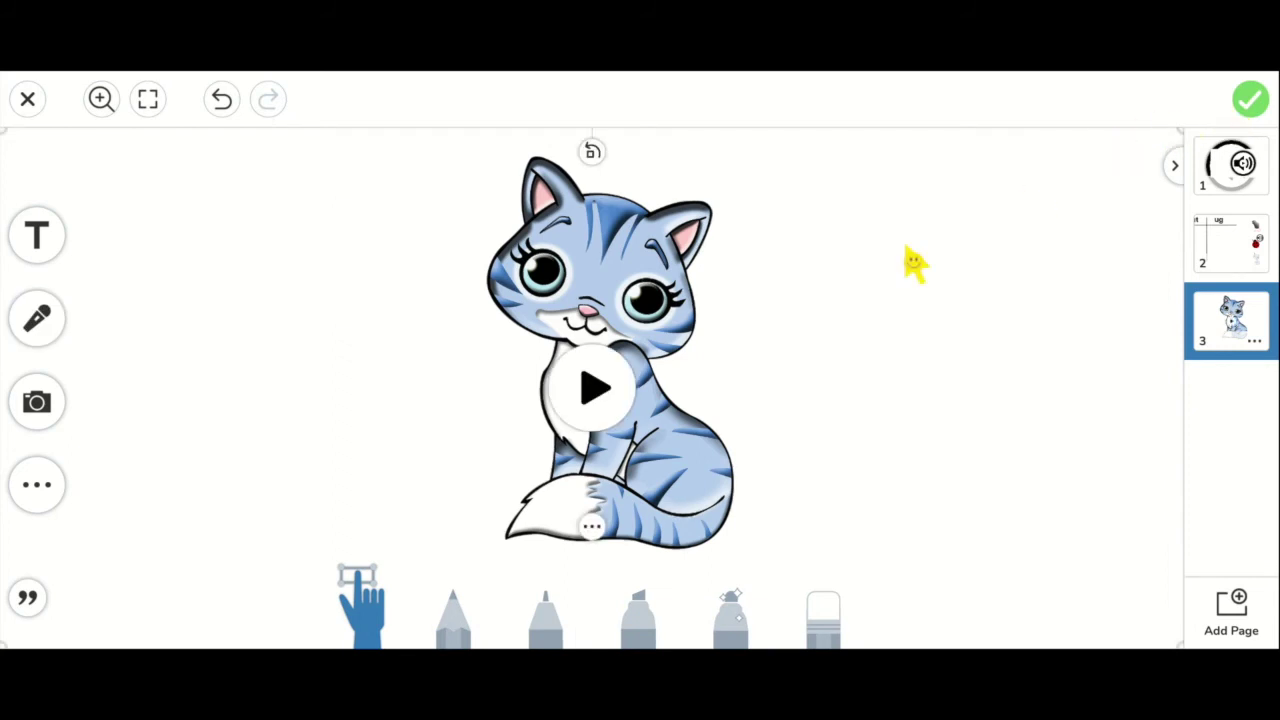
# - Shift the recorded cat clip on page 3, shrink it to about half size, and copy it onto page 2
pyautogui.moveTo(747, 287); pyautogui.dragTo(655, 386)
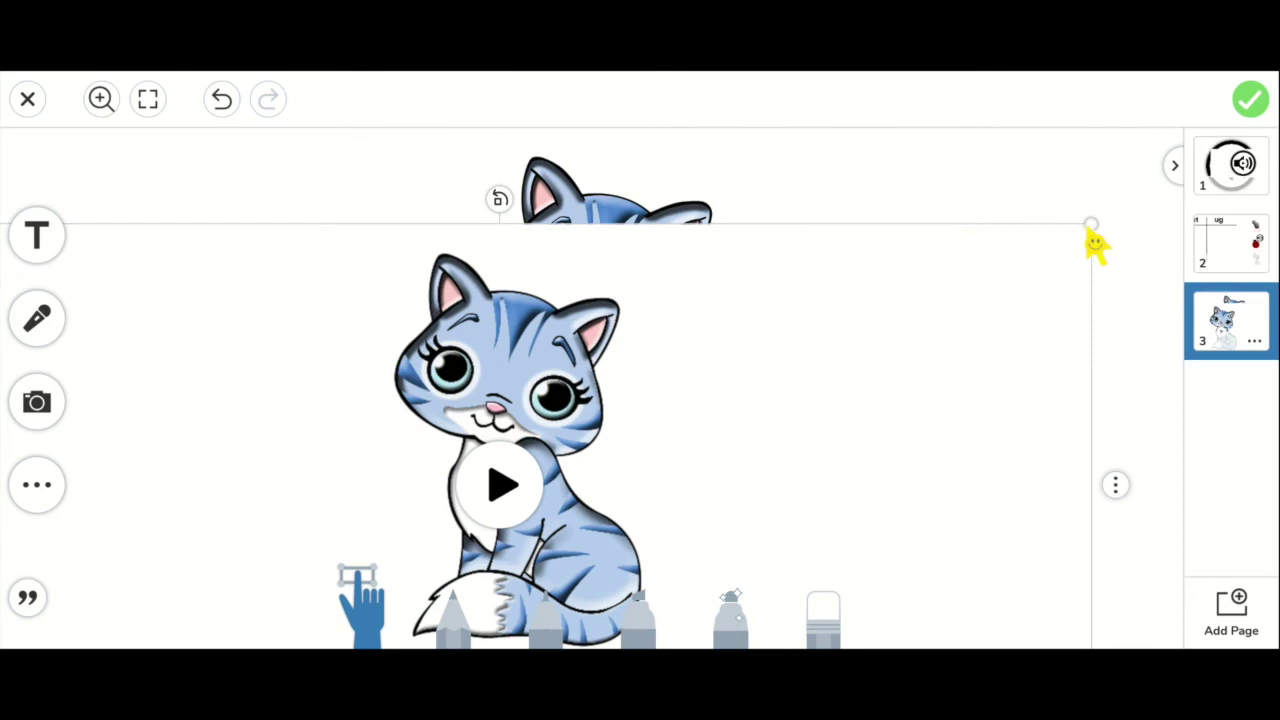
pyautogui.moveTo(1091, 225); pyautogui.dragTo(468, 498)
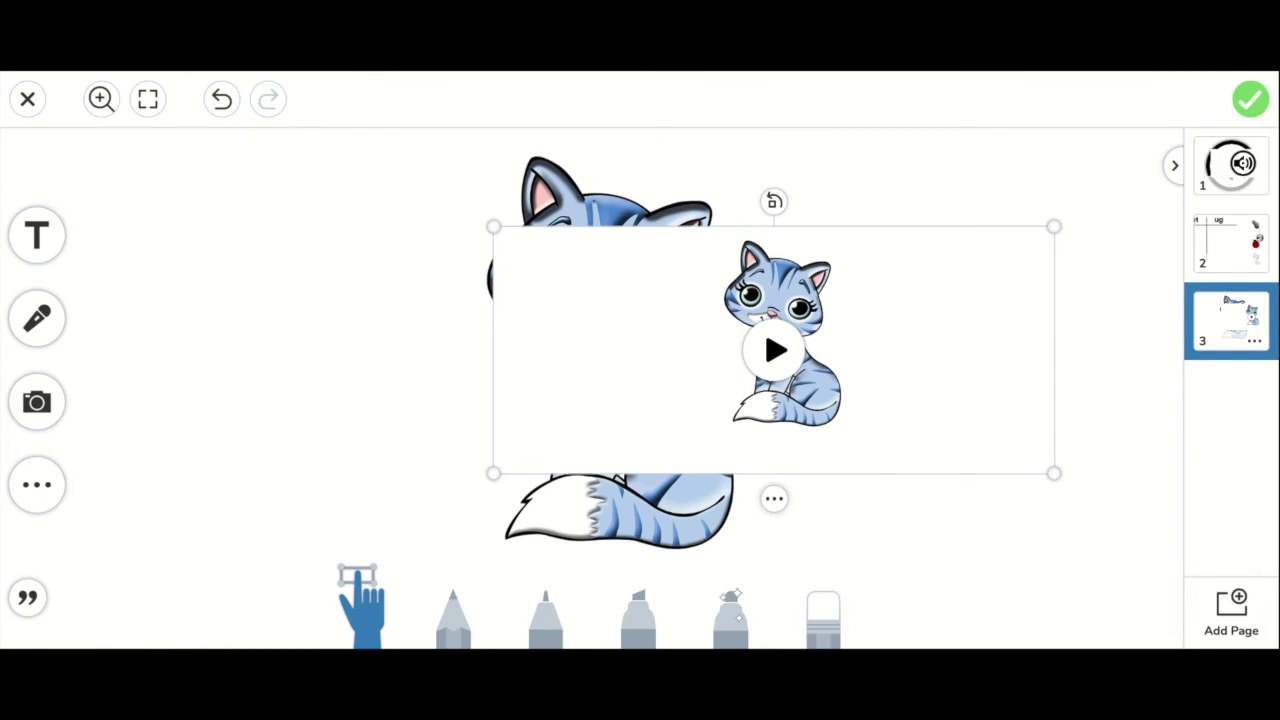
pyautogui.click(1229, 263)
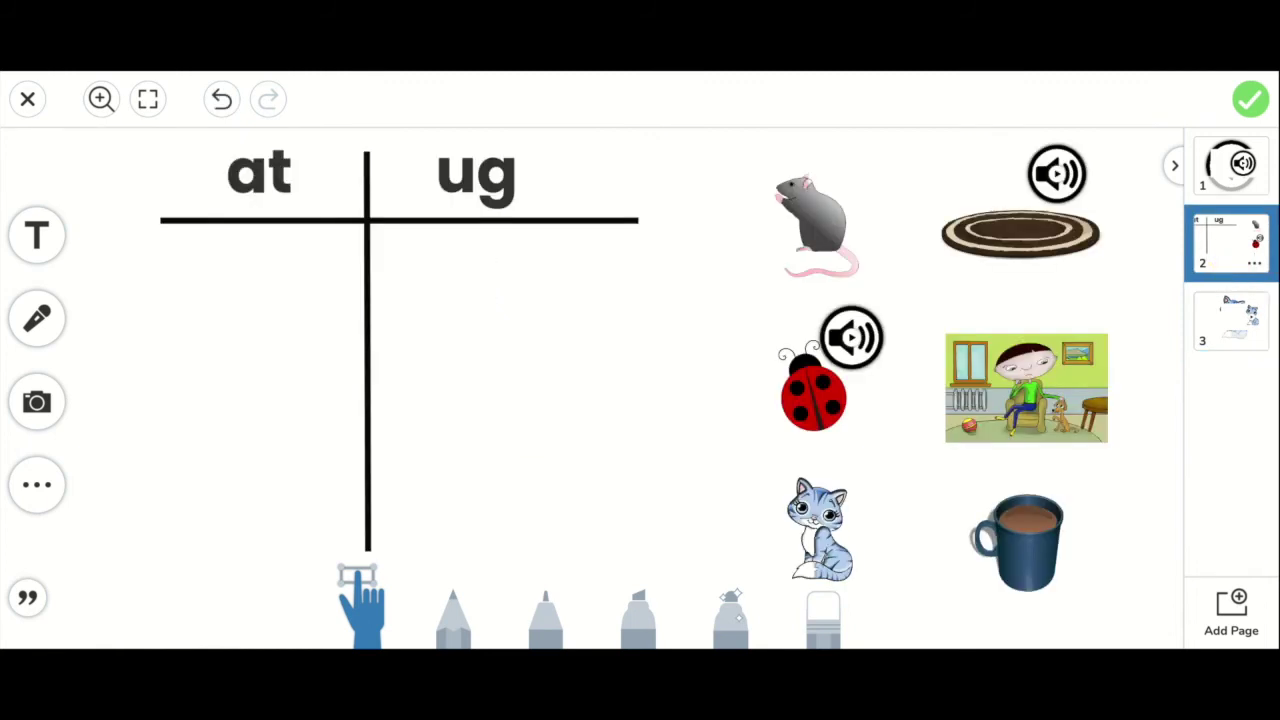
pyautogui.hotkey('ctrl', 'v')
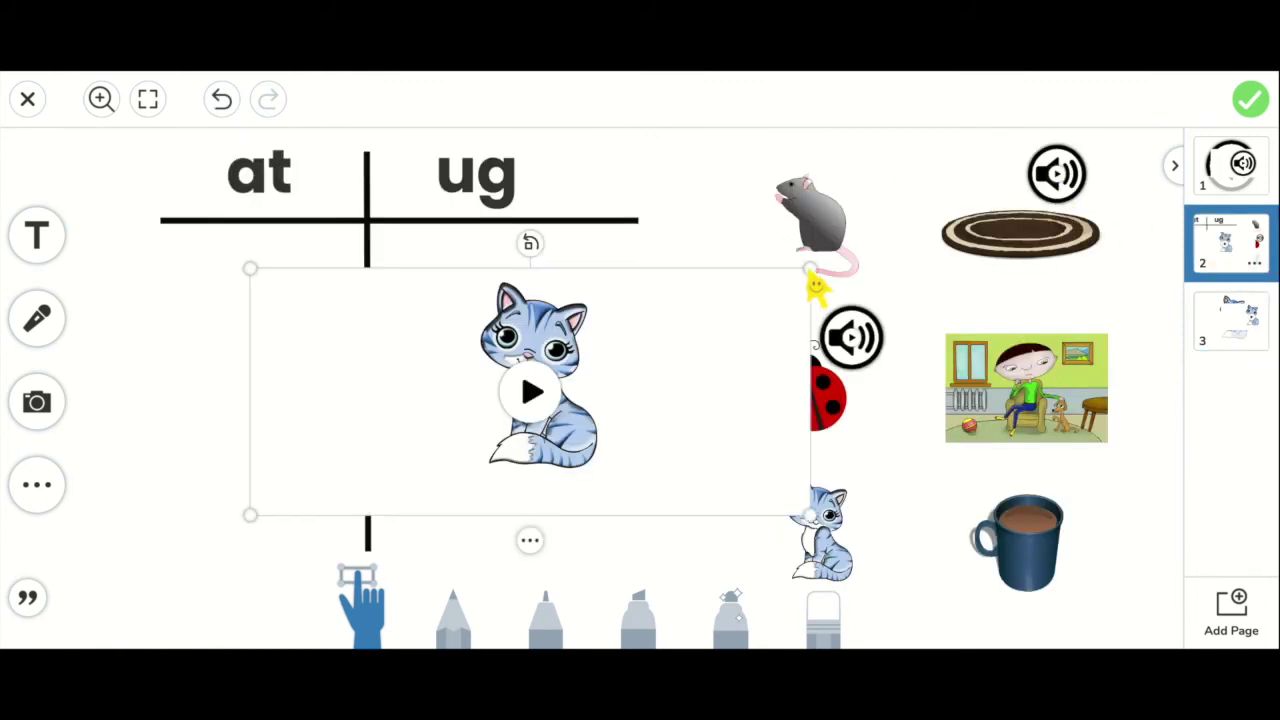
# - Shrink the pasted cat clip to about the size of page 2's original cat picture and delete that original
pyautogui.moveTo(810, 268); pyautogui.dragTo(586, 367)
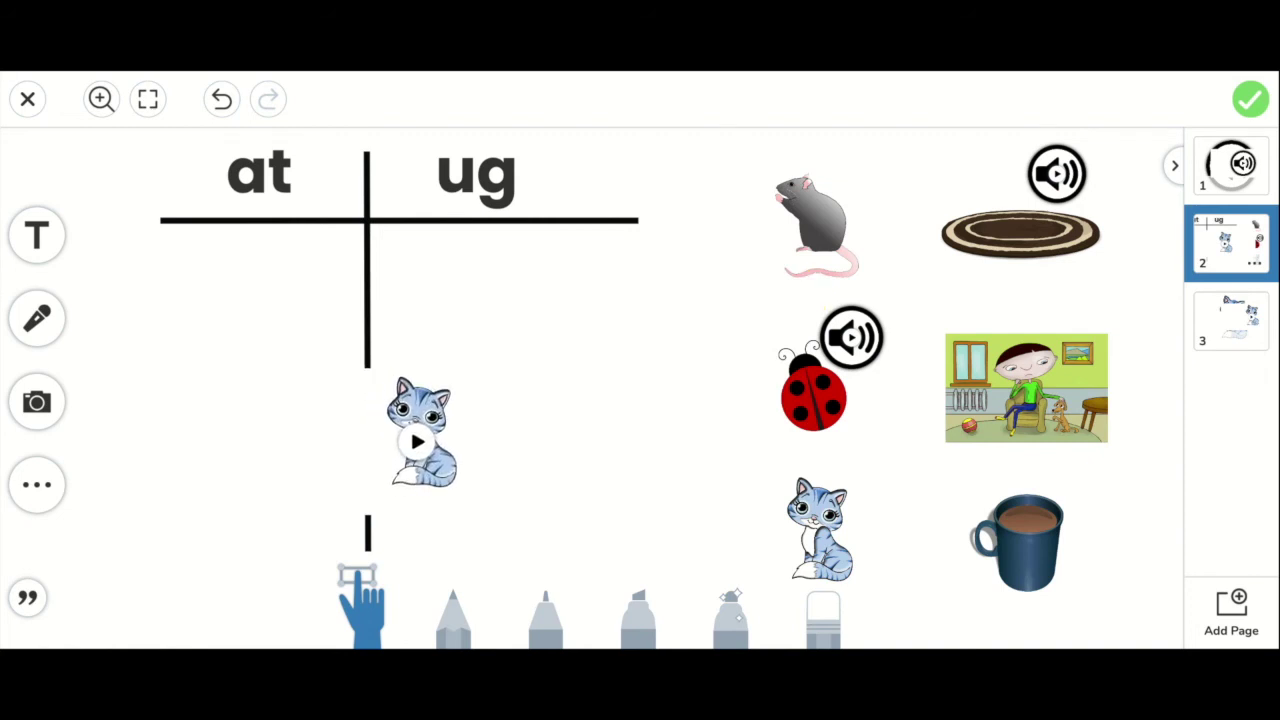
pyautogui.click(828, 566)
pyautogui.press('Delete')
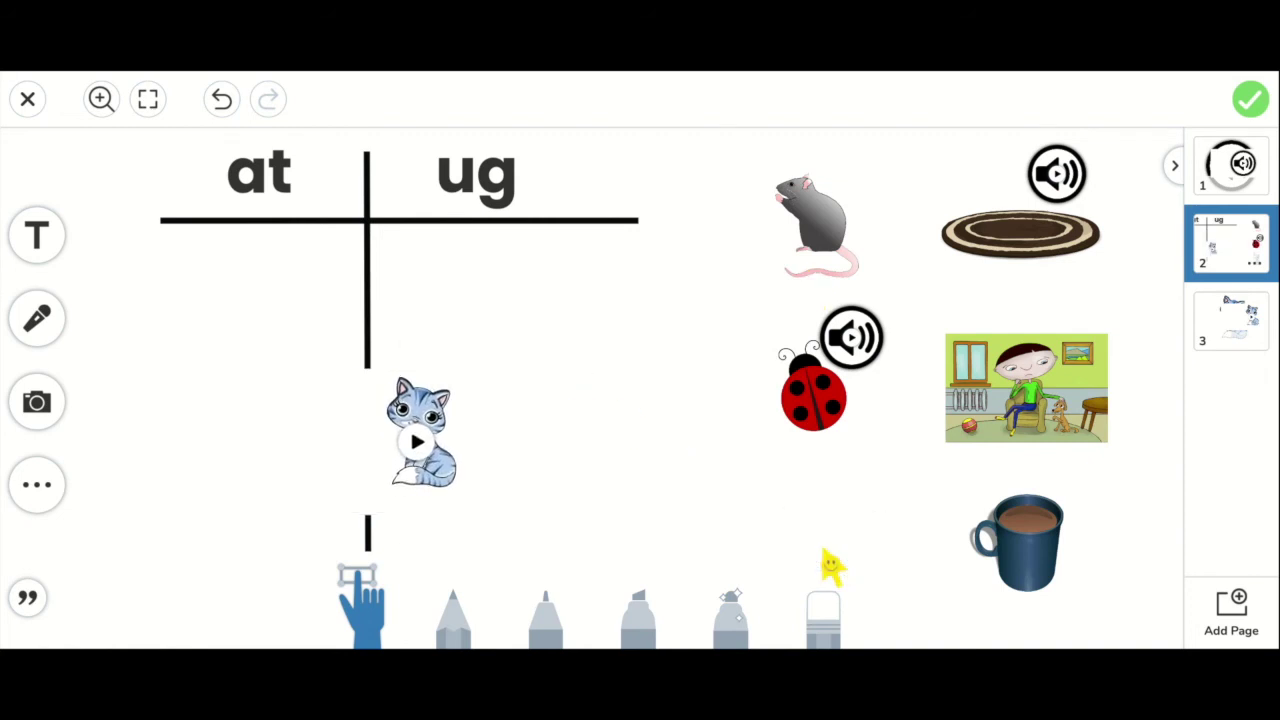
# - Move the cat clip into the free spot below the ladybug and shift the mug picture clear of its white background
pyautogui.moveTo(440, 478); pyautogui.dragTo(246, 361)
pyautogui.moveTo(227, 315); pyautogui.dragTo(818, 525)
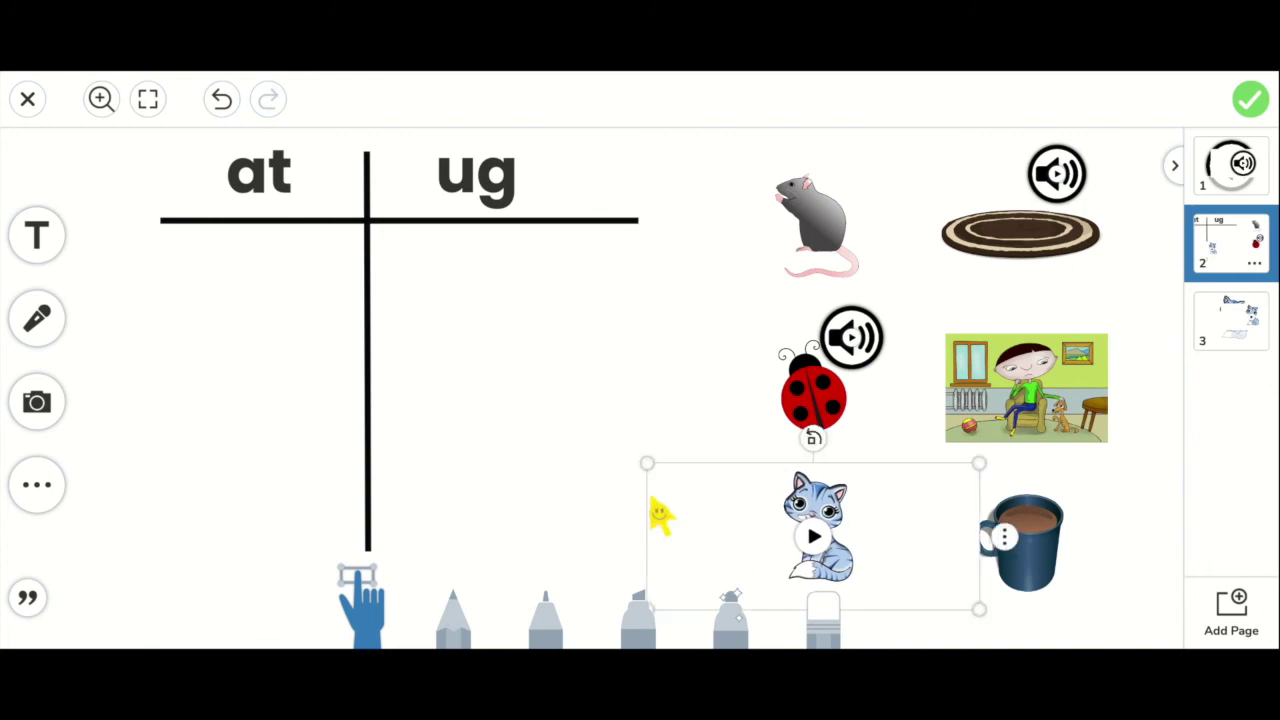
pyautogui.click(575, 455)
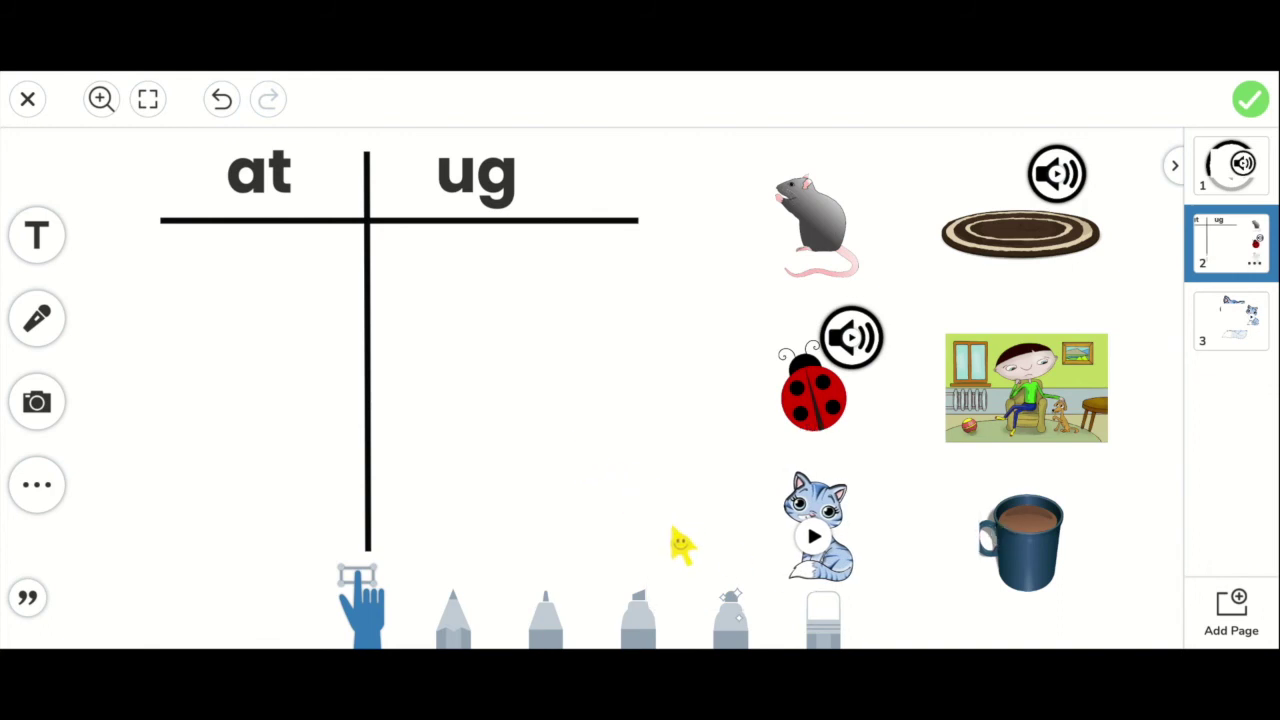
pyautogui.moveTo(998, 532); pyautogui.dragTo(1040, 532)
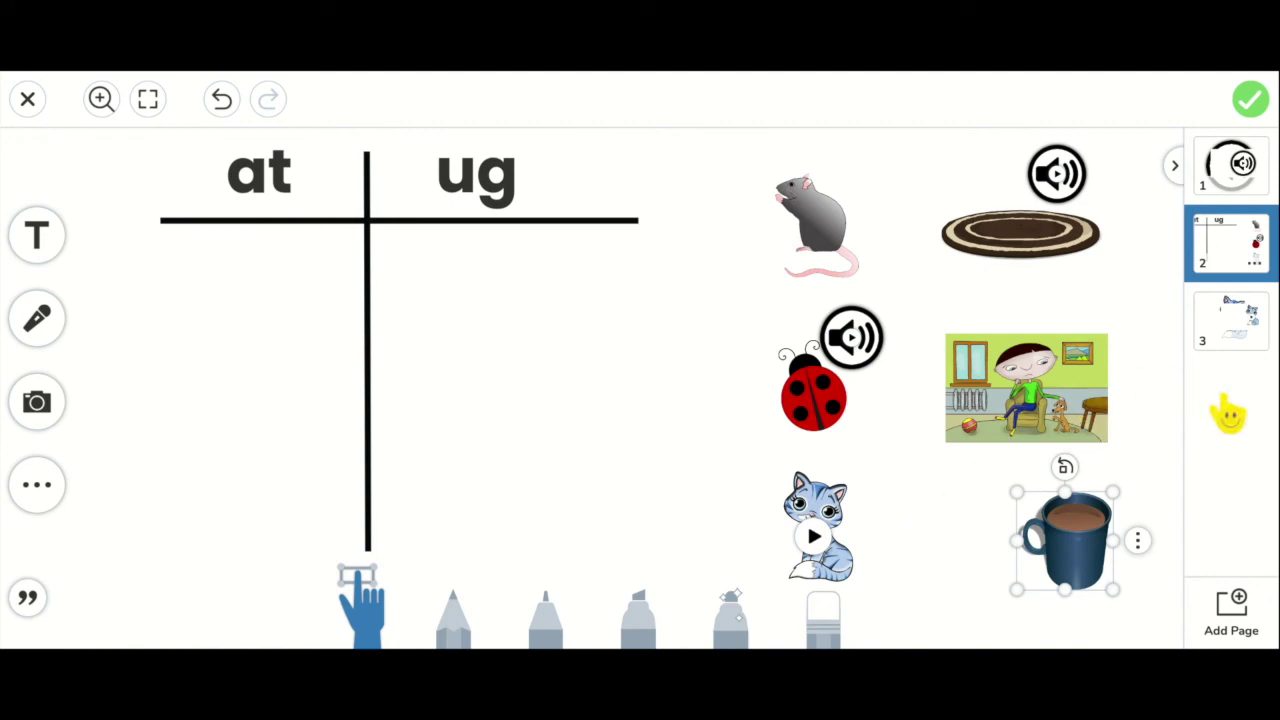
# - Delete the helper page 3 and submit the finished two-page activity
pyautogui.click(1259, 348)
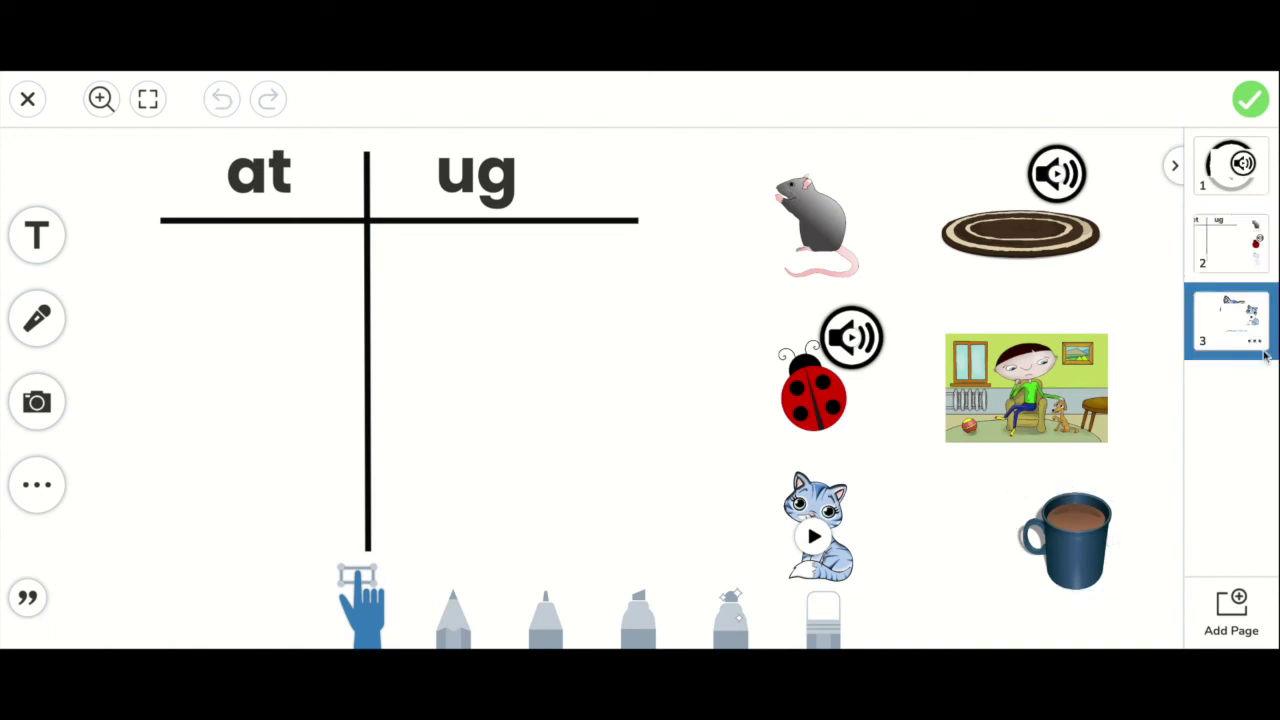
pyautogui.click(1255, 342)
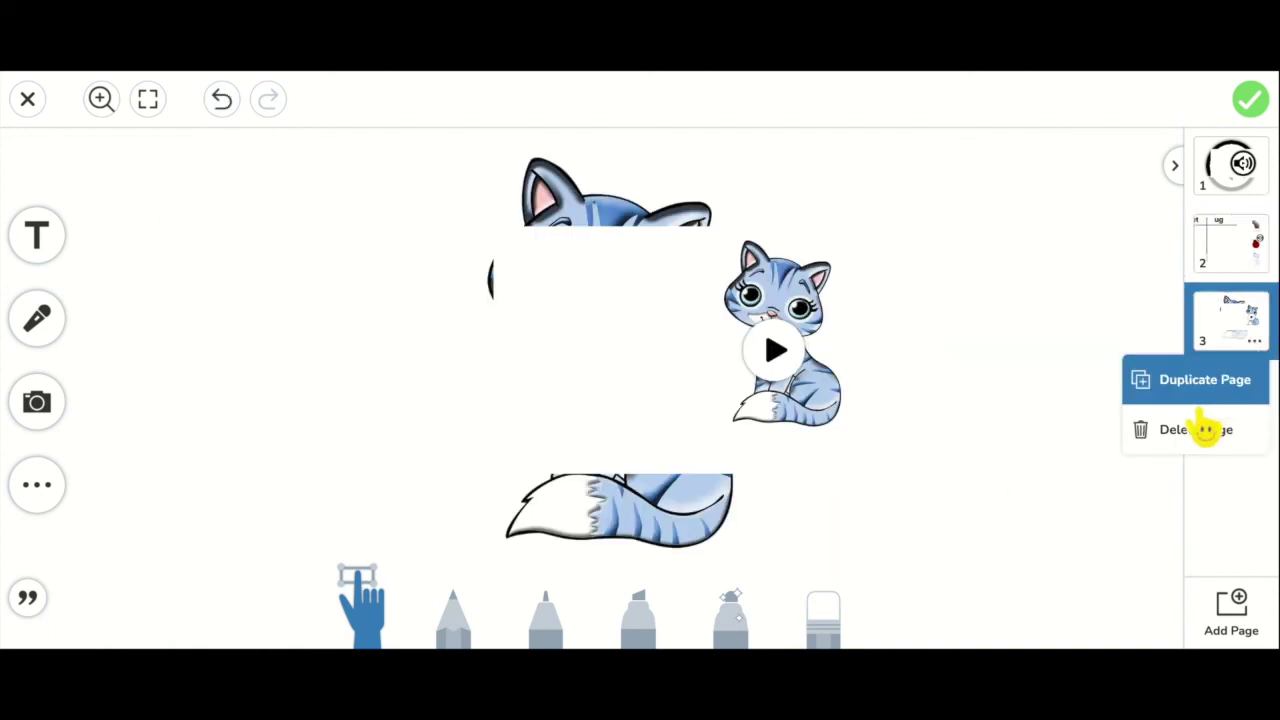
pyautogui.click(1203, 430)
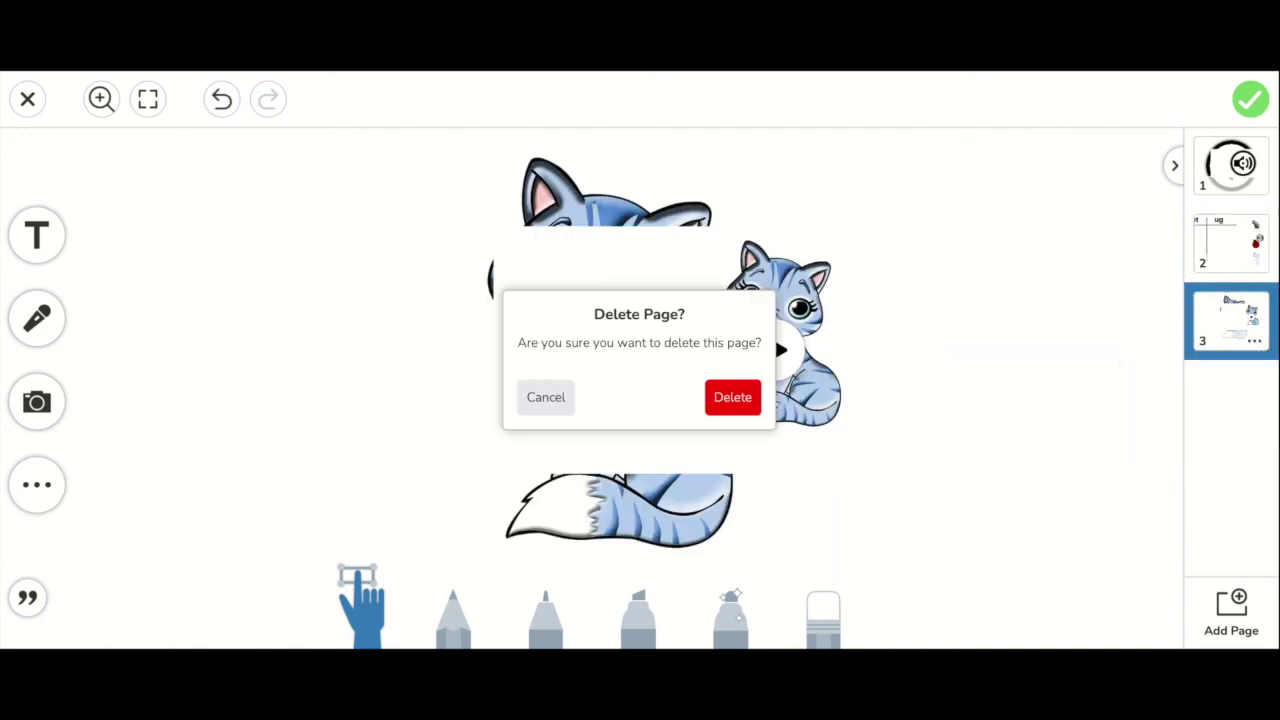
pyautogui.click(735, 400)
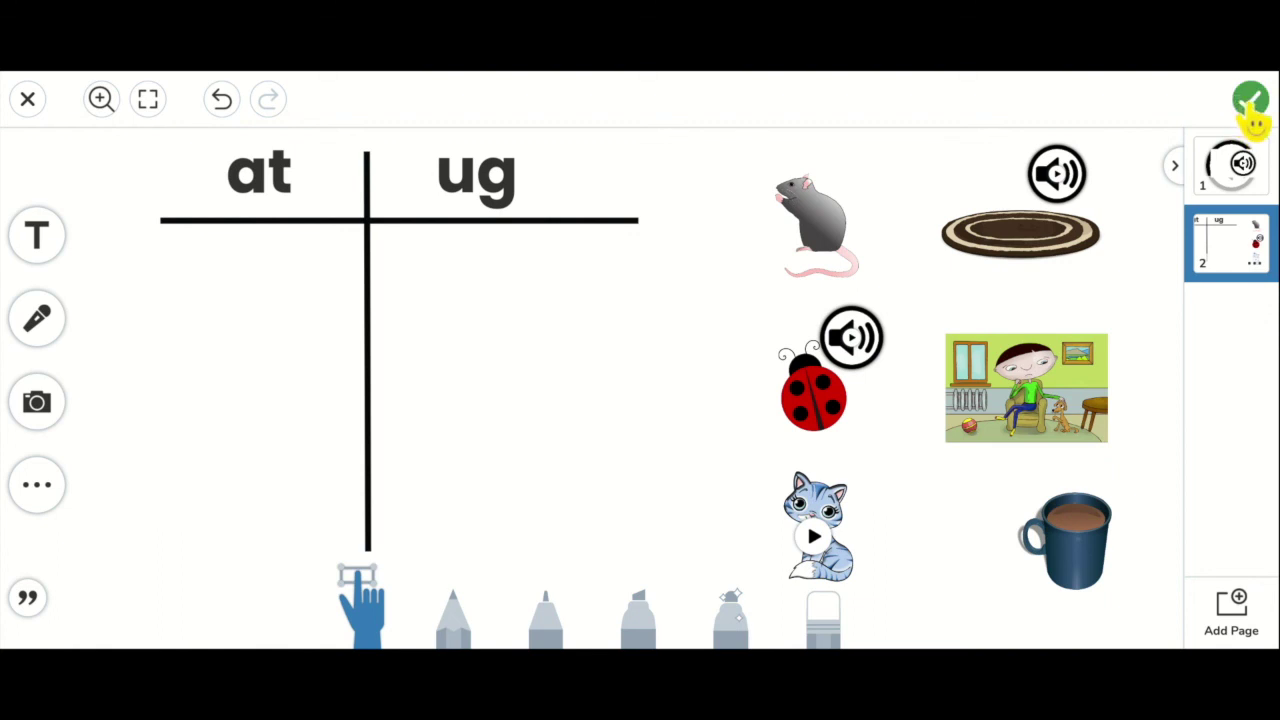
pyautogui.click(1250, 104)
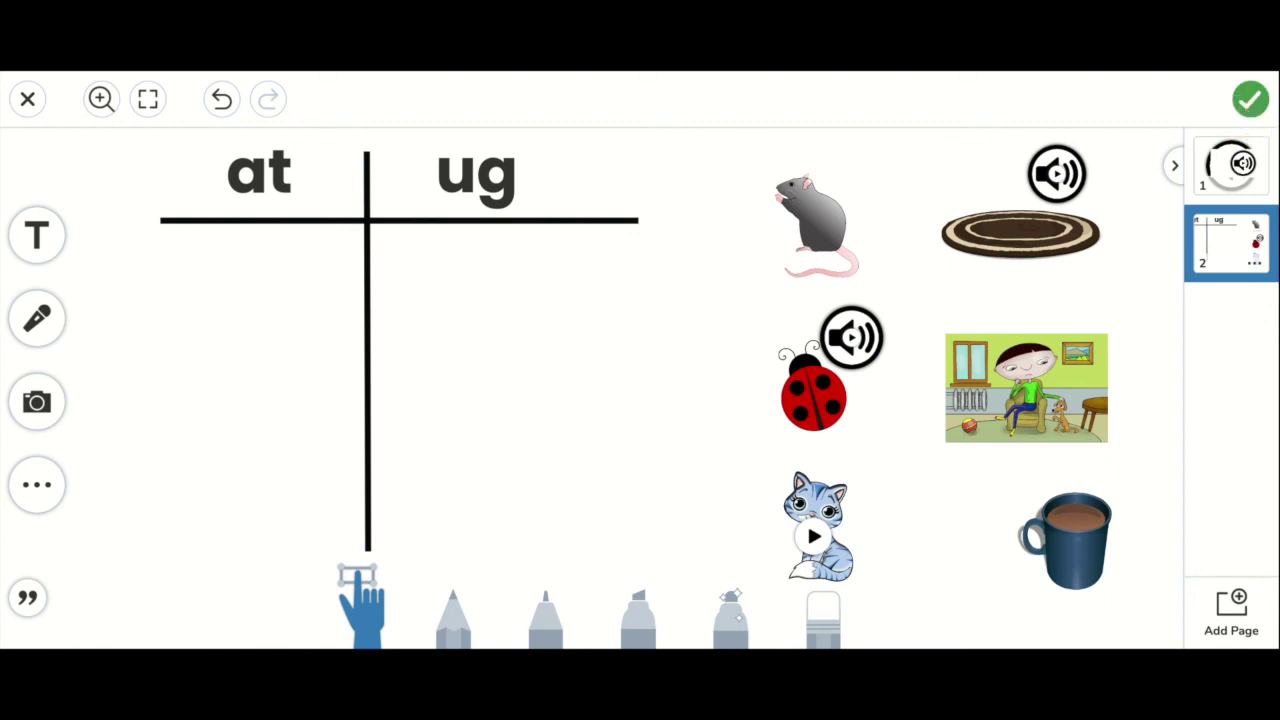